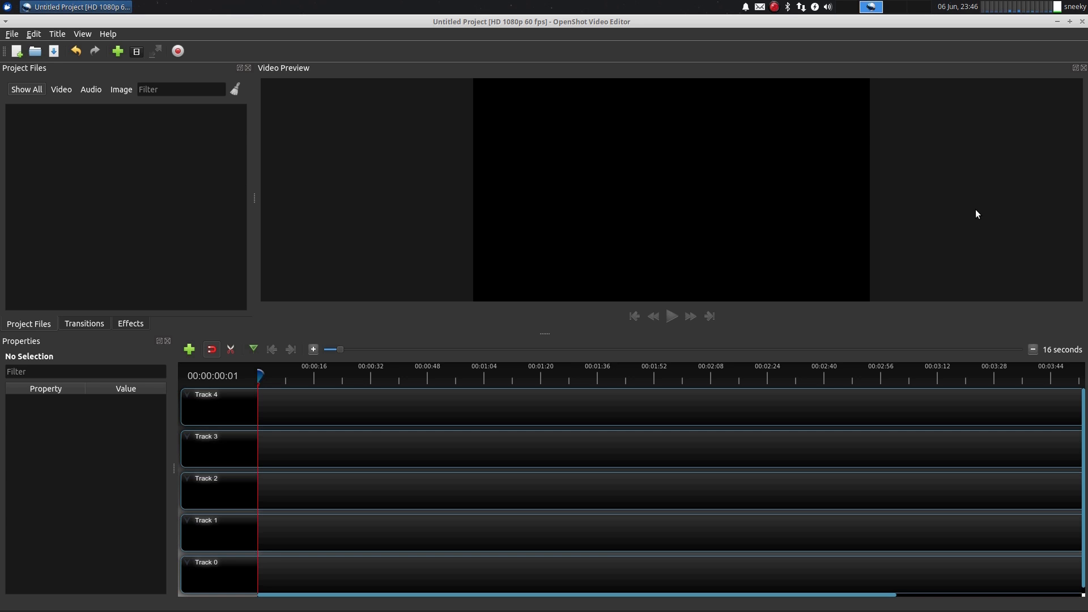
# Open the project profile dialog to check the current profile, then close it
pyautogui.click(12, 36)
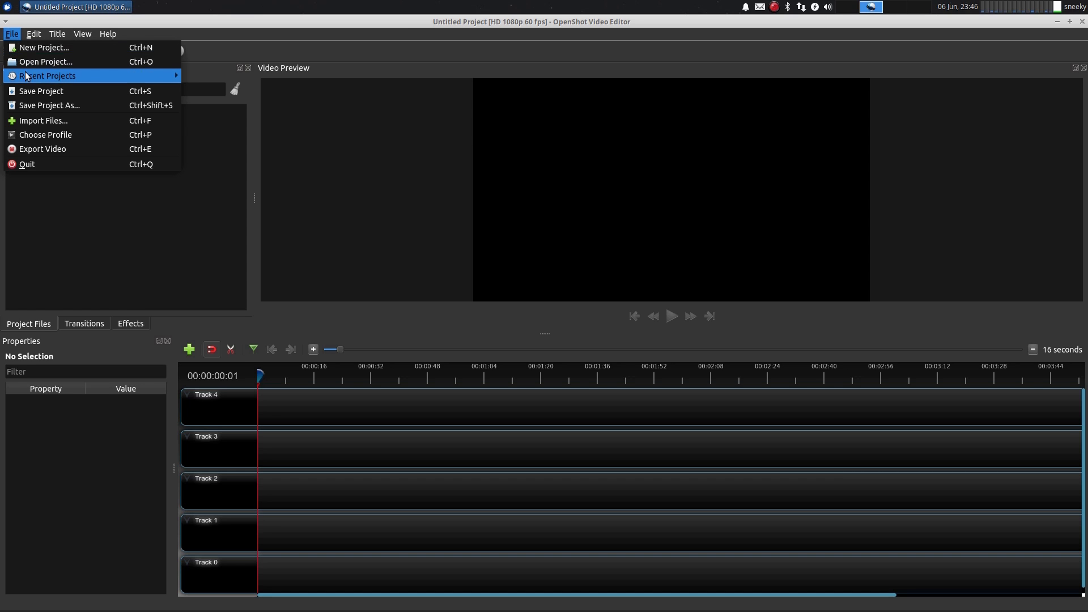
pyautogui.moveTo(26, 77)
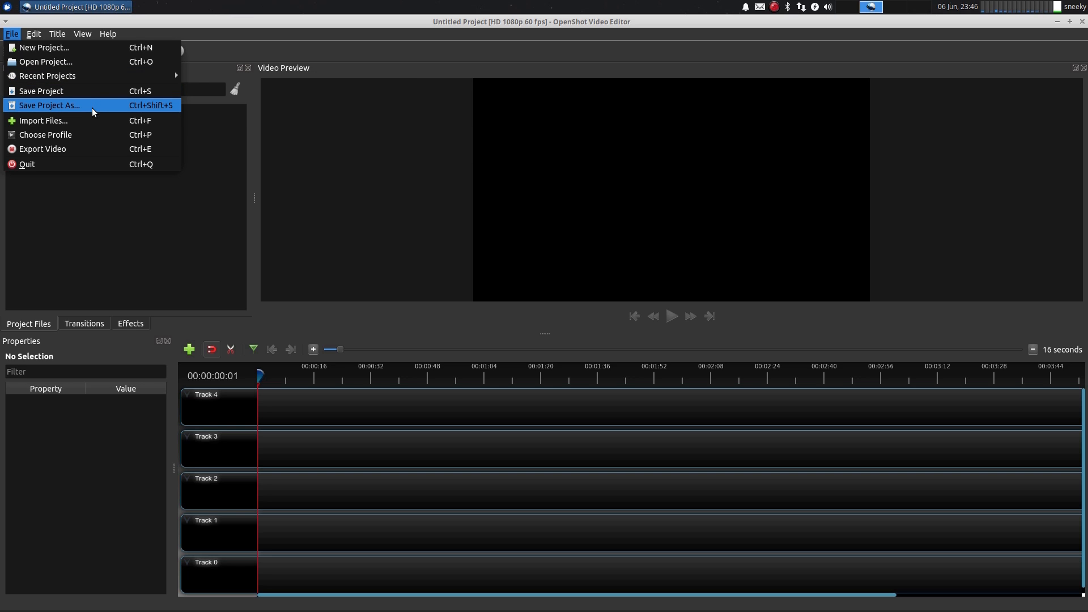
pyautogui.click(85, 140)
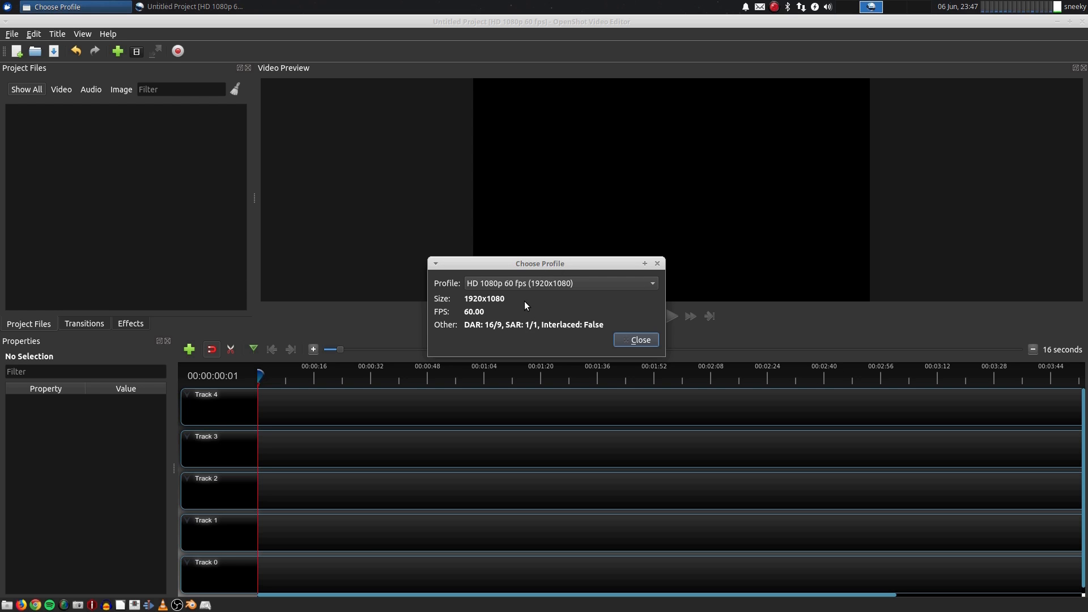
pyautogui.click(636, 340)
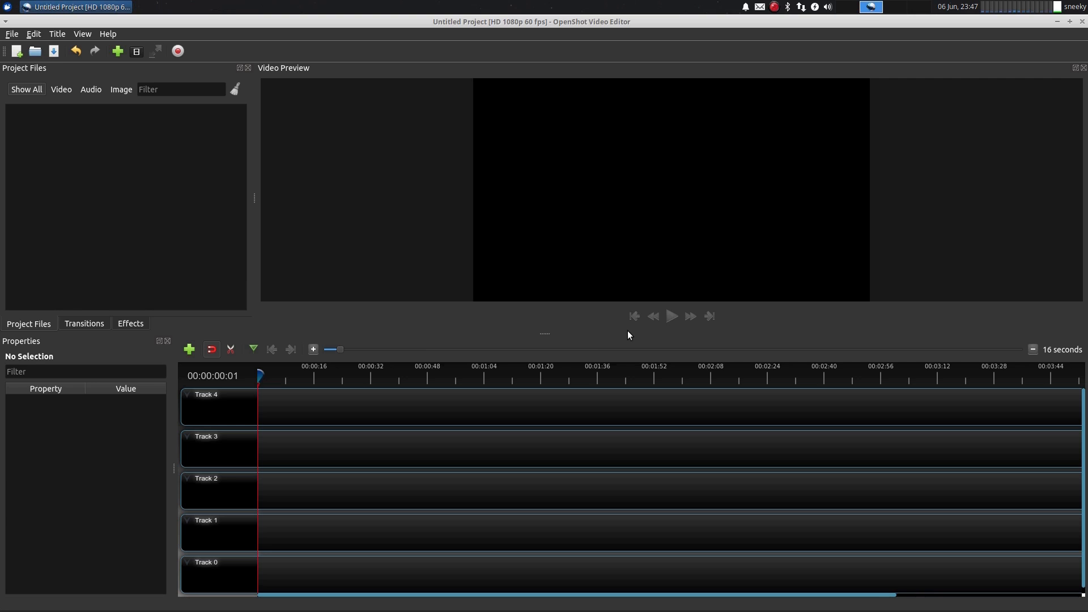
# Open Preferences, move the dialog aside, and review the Default Theme options, keeping Humanity: Dark
pyautogui.click(12, 34)
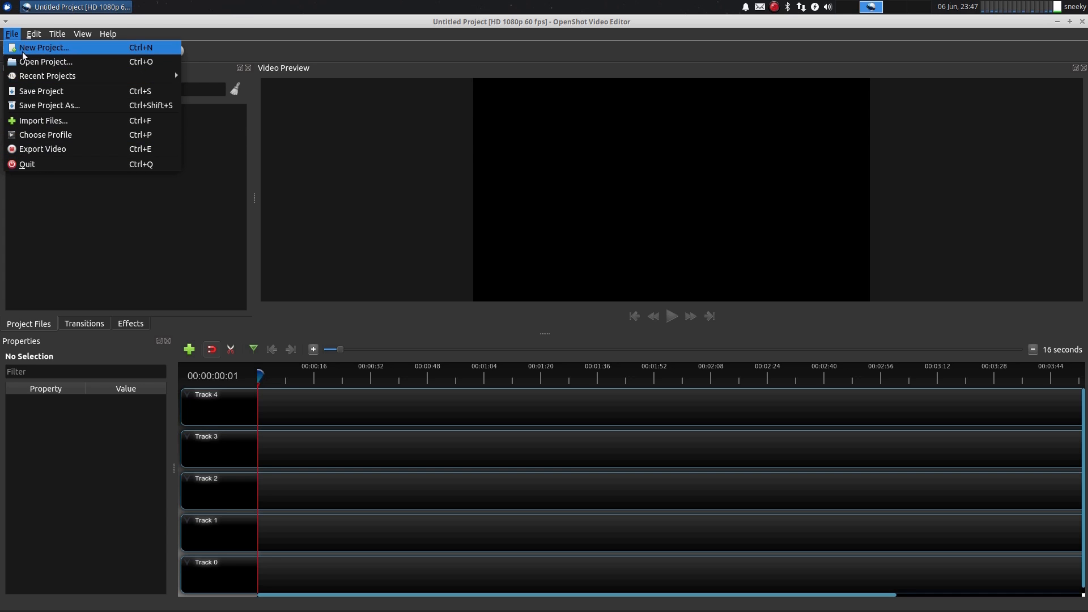
pyautogui.moveTo(30, 38)
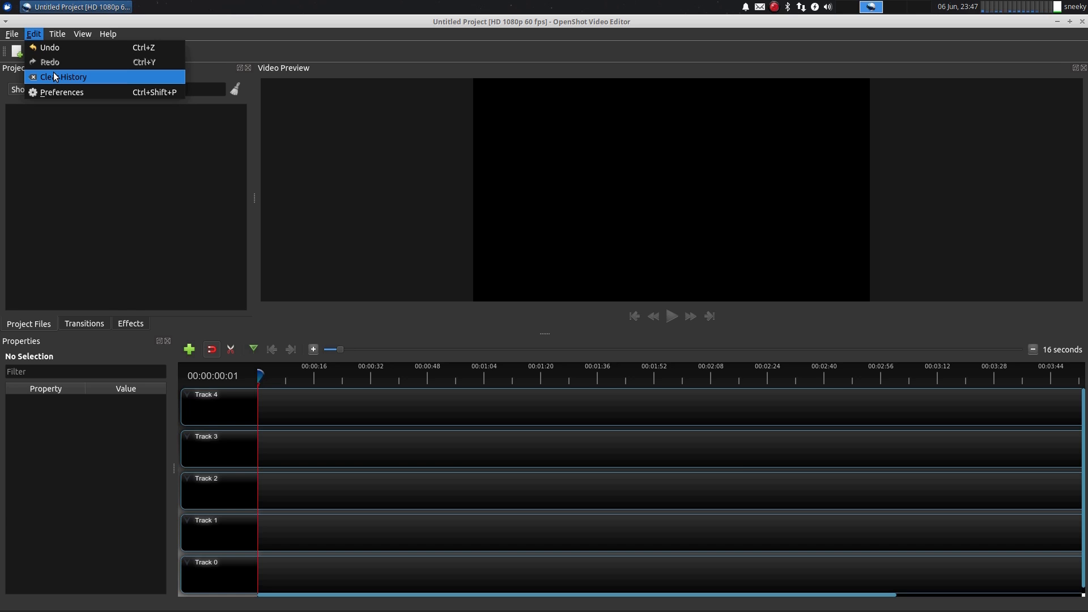
pyautogui.click(53, 92)
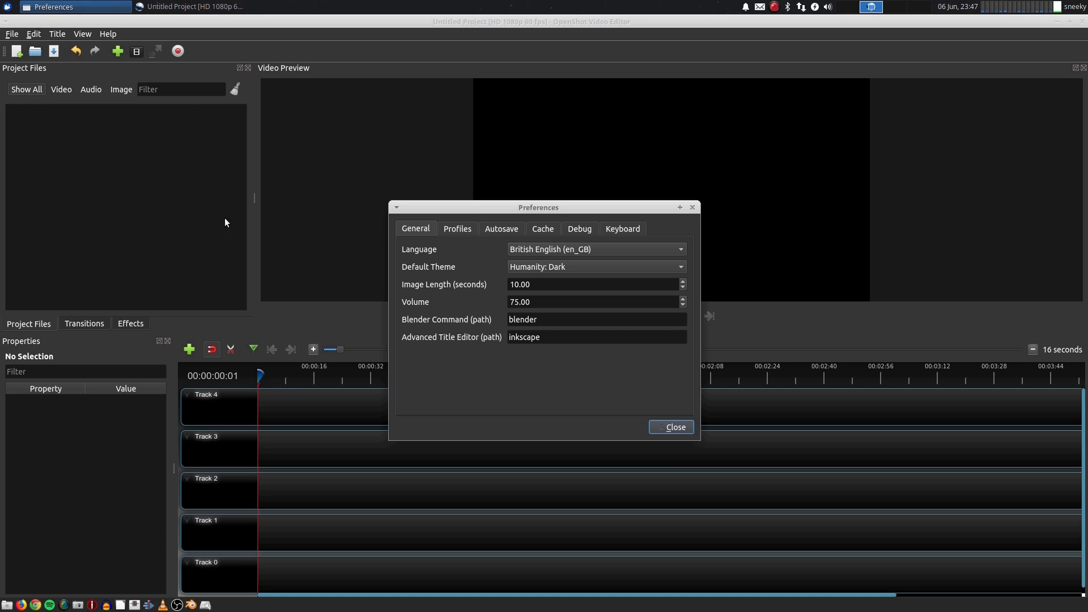
pyautogui.moveTo(494, 208); pyautogui.dragTo(362, 118)
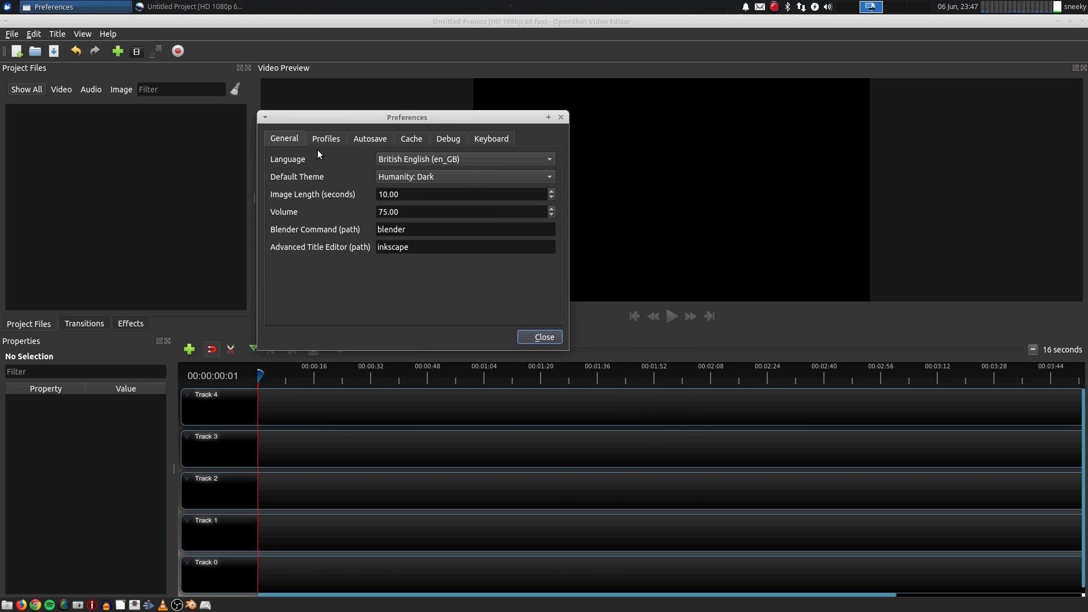
pyautogui.click(463, 178)
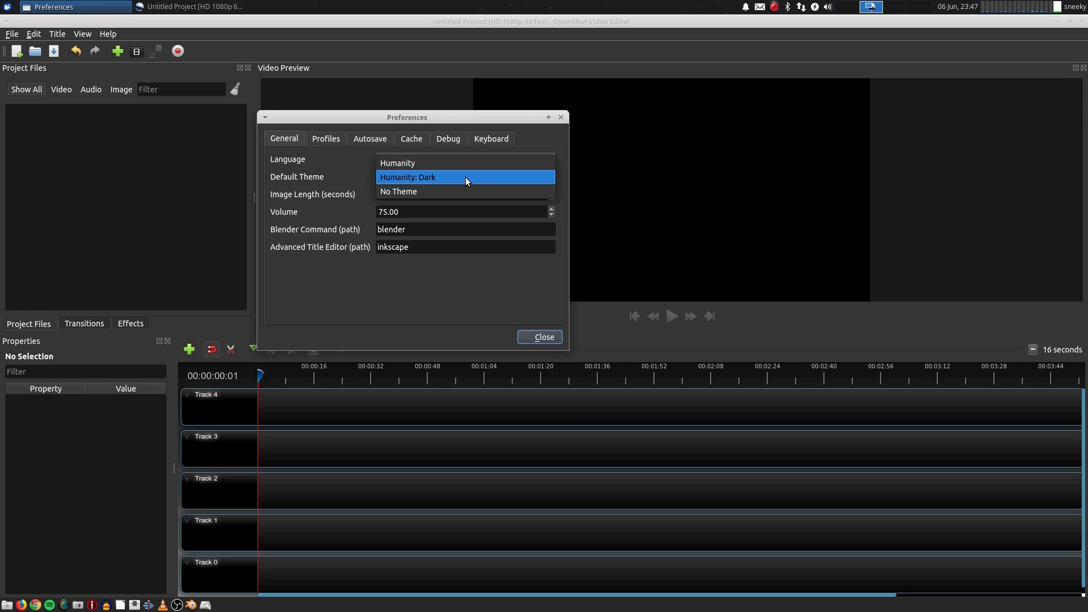
pyautogui.click(464, 176)
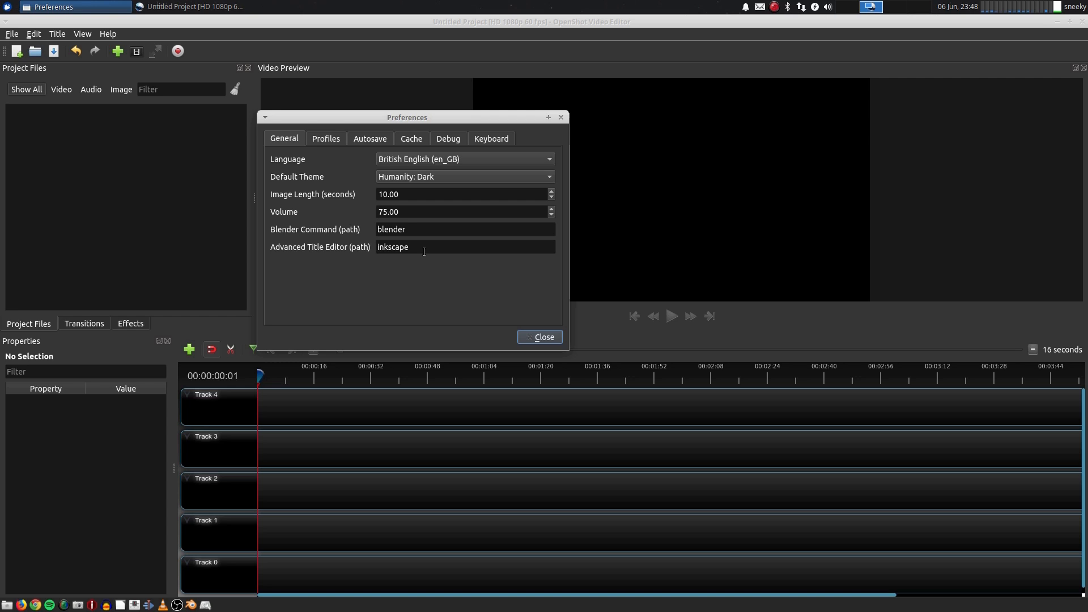
# Review the Default Profile list in the Profiles preferences without changing it
pyautogui.click(330, 140)
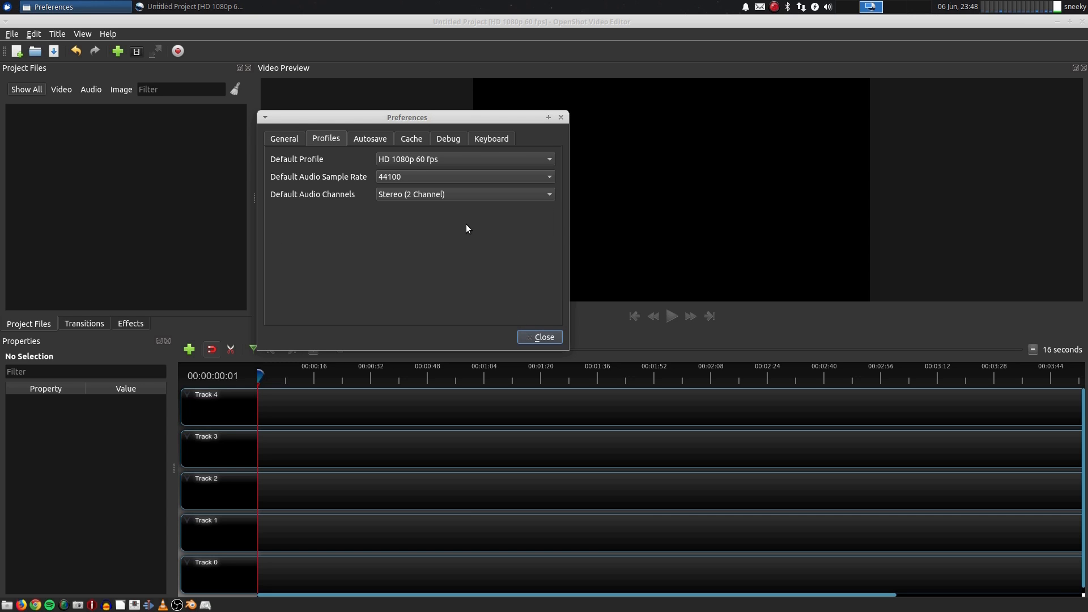
pyautogui.click(452, 161)
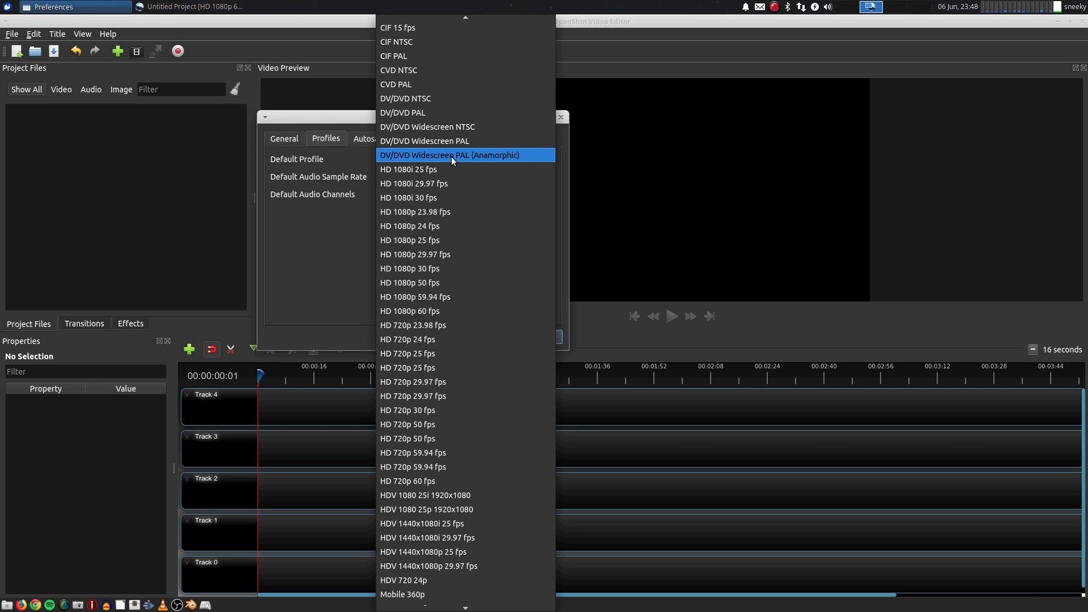
pyautogui.scroll(5, 451, 156)
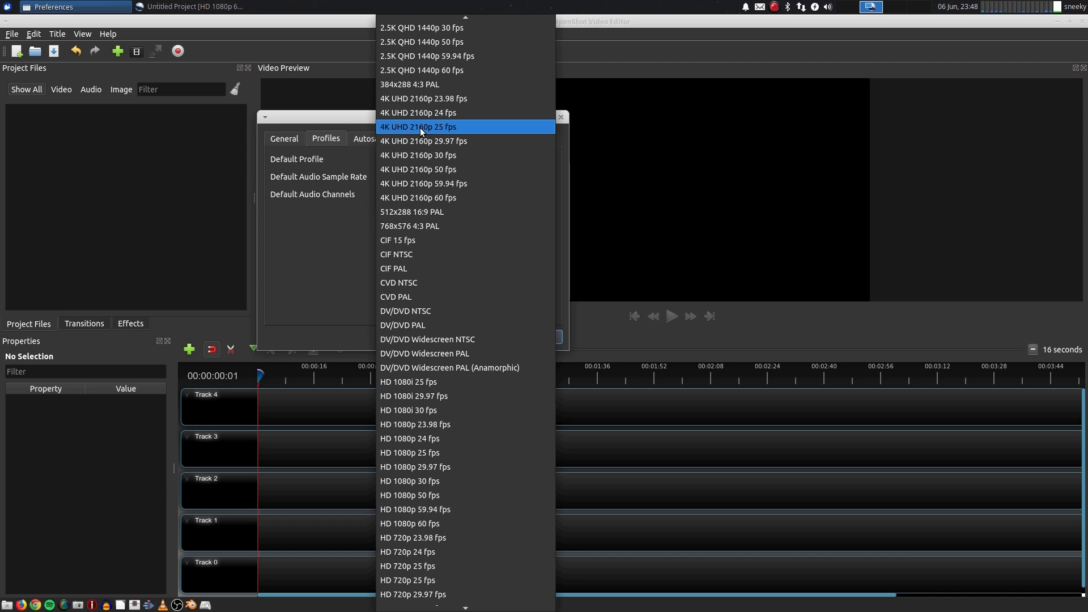
pyautogui.click(337, 117)
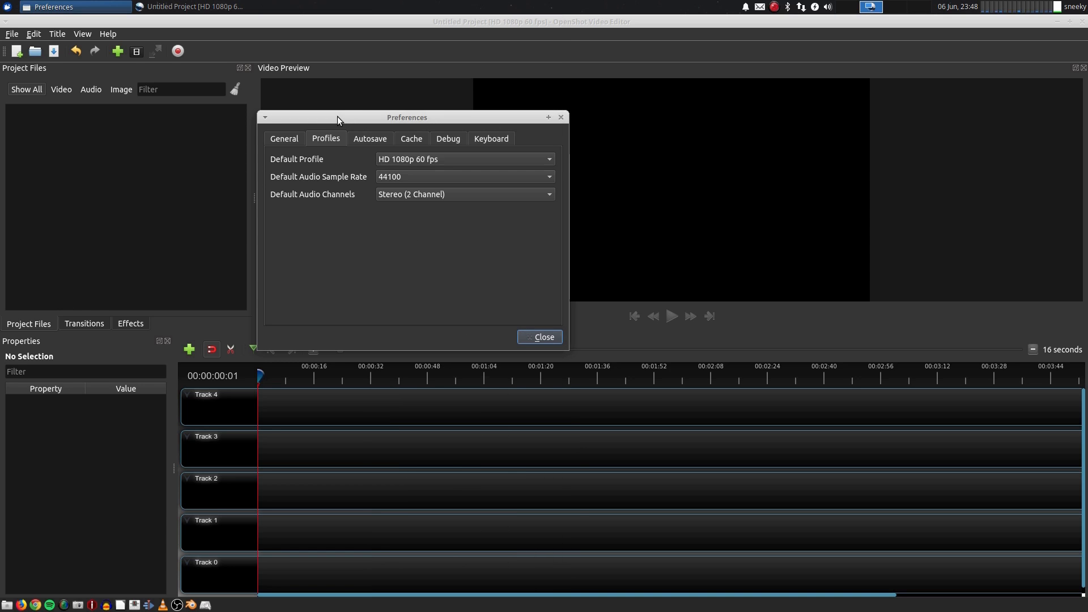
# Review the cache mode and disk image format options in the Cache preferences, keeping Memory and PPM
pyautogui.click(413, 137)
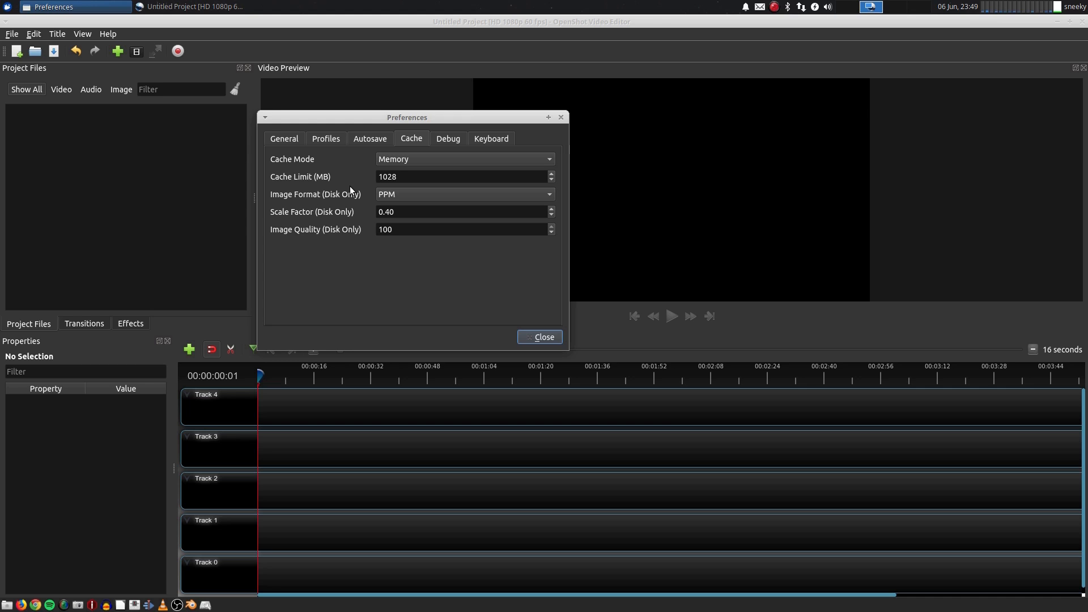
pyautogui.click(415, 161)
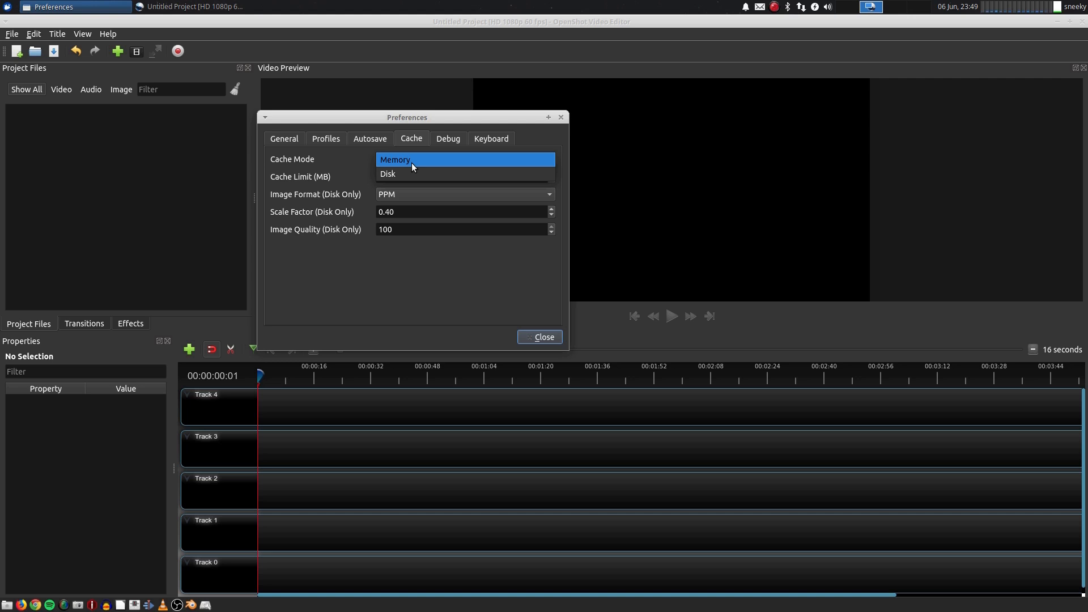
pyautogui.click(412, 161)
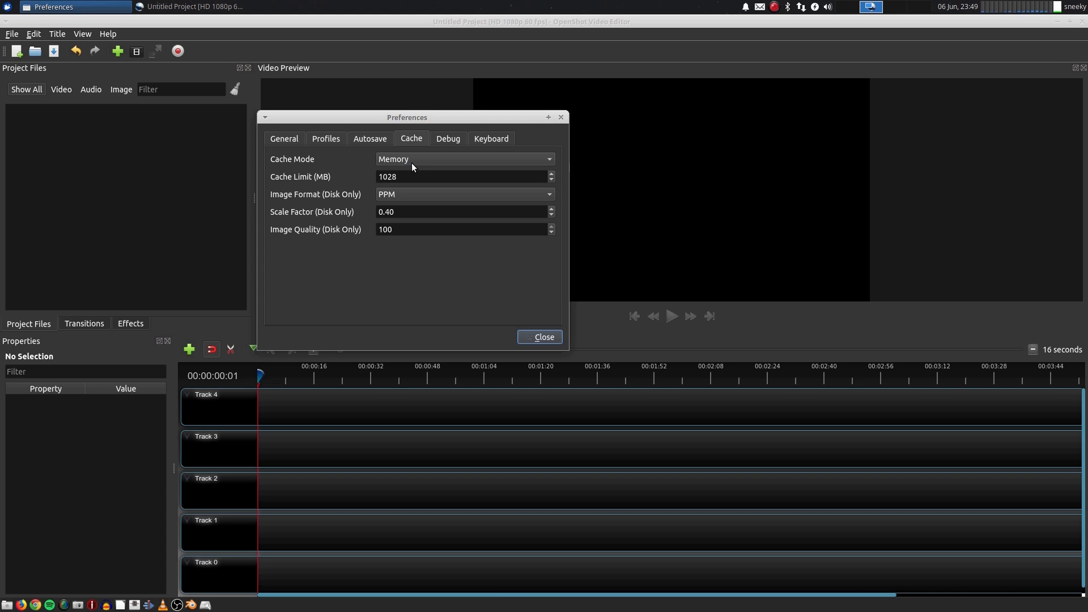
pyautogui.click(429, 195)
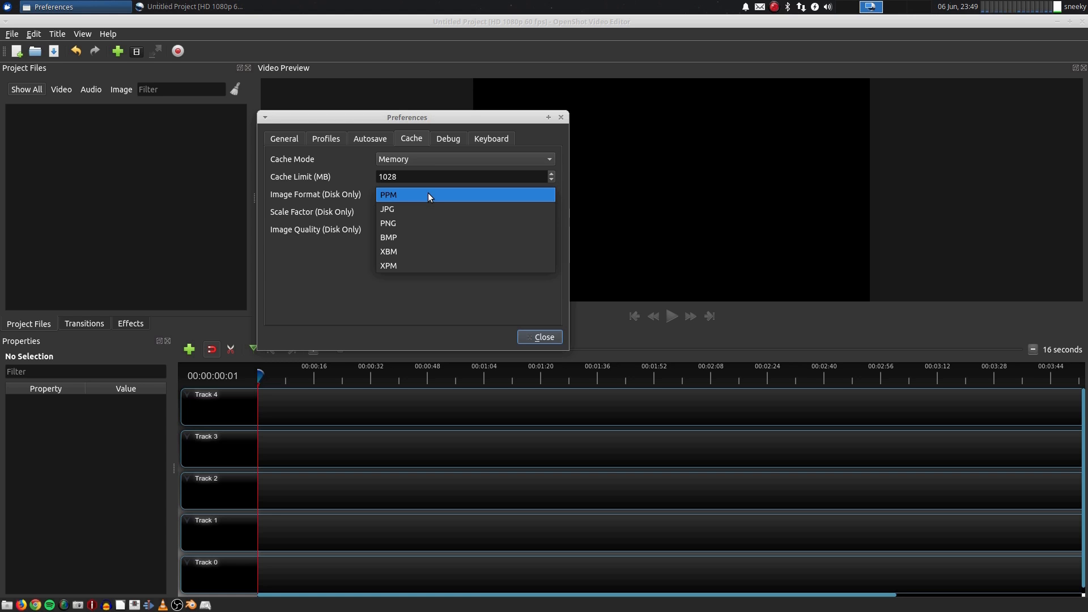
pyautogui.click(429, 195)
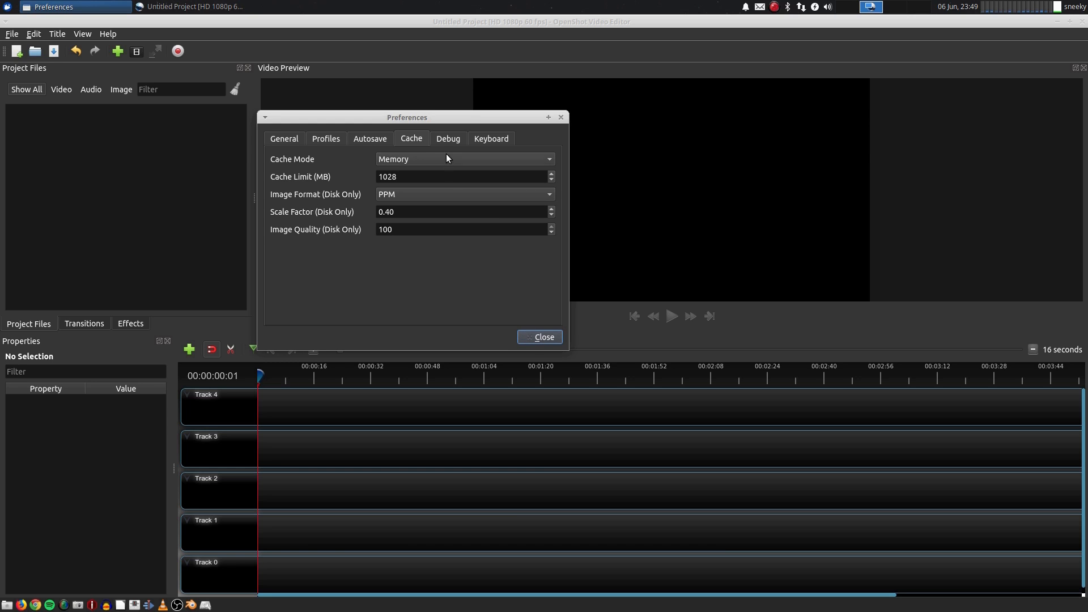
# Browse the keyboard shortcut list in Preferences and close the dialog
pyautogui.click(491, 139)
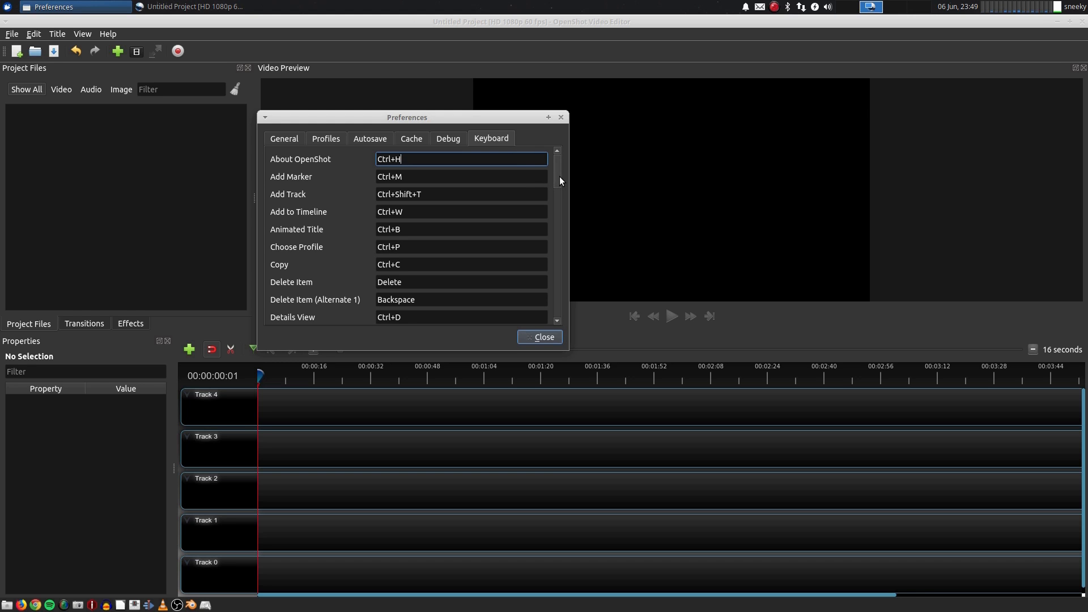
pyautogui.moveTo(558, 178)
pyautogui.mouseDown()
pyautogui.moveTo(561, 316)
pyautogui.moveTo(553, 170)
pyautogui.mouseUp()
pyautogui.click(541, 338)
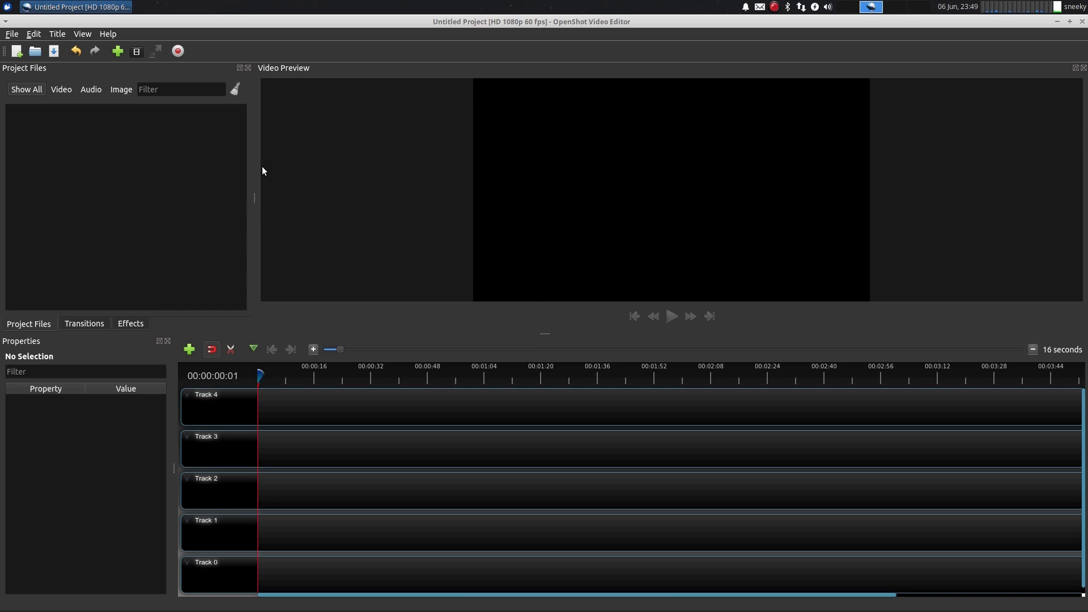
# Open the title editor and choose the Standard 2 title template
pyautogui.click(59, 35)
pyautogui.click(81, 52)
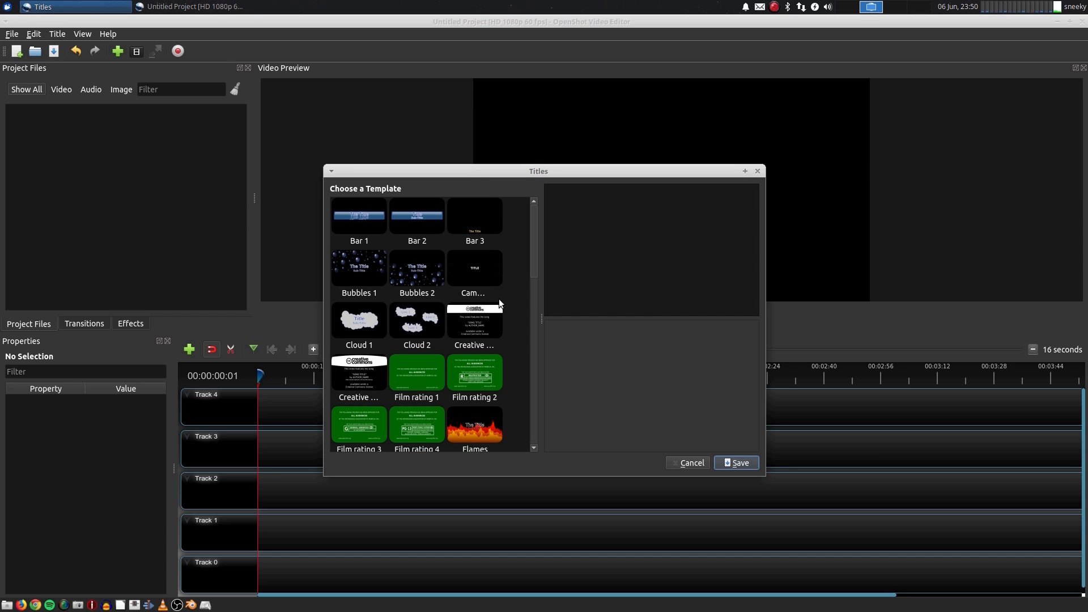
pyautogui.moveTo(534, 263); pyautogui.dragTo(528, 432)
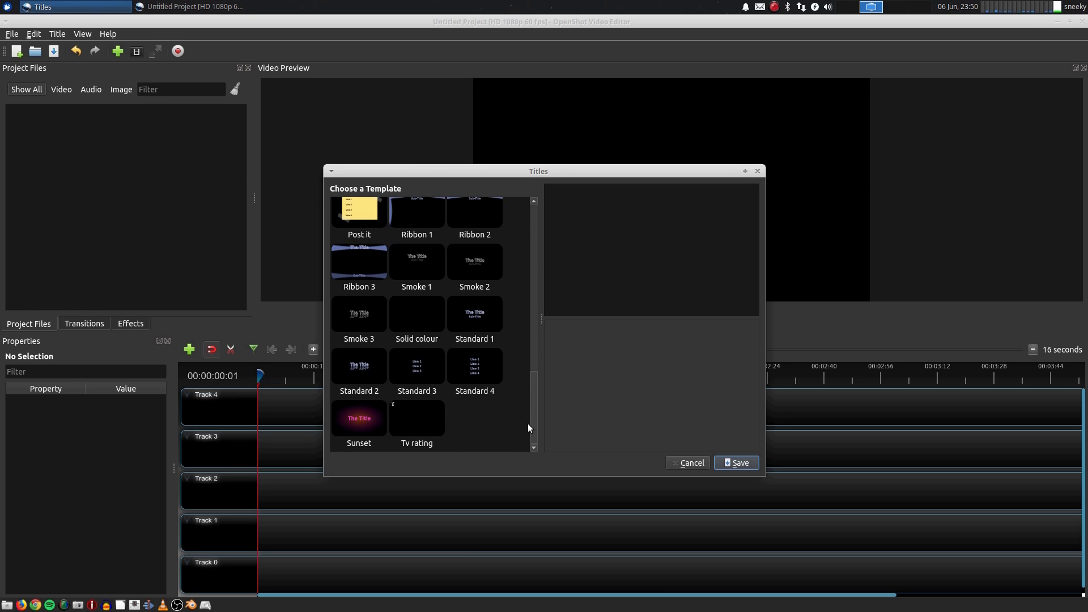
pyautogui.click(413, 430)
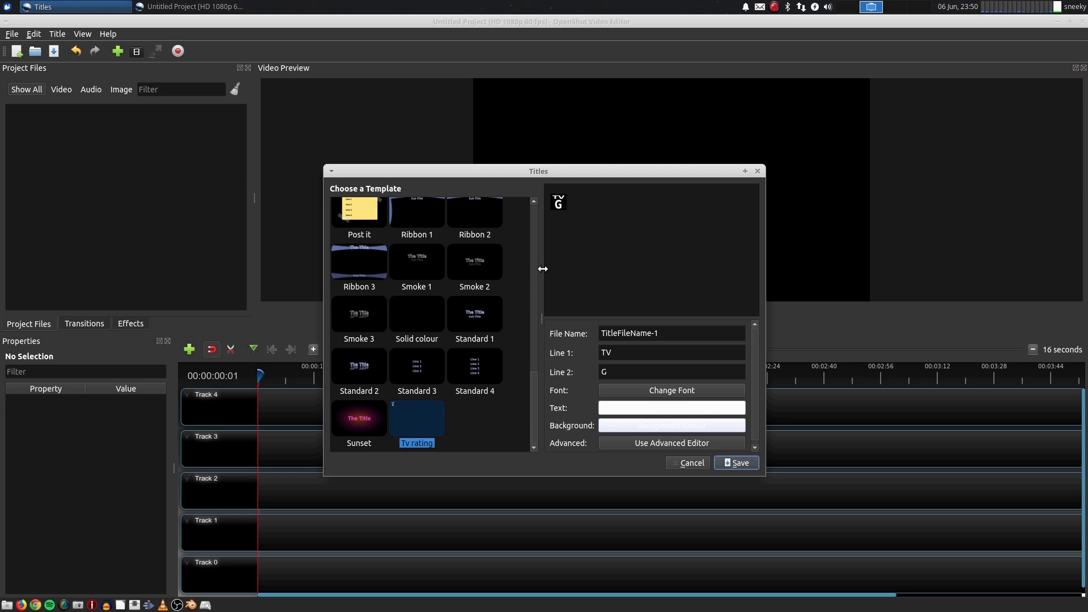
pyautogui.click(361, 369)
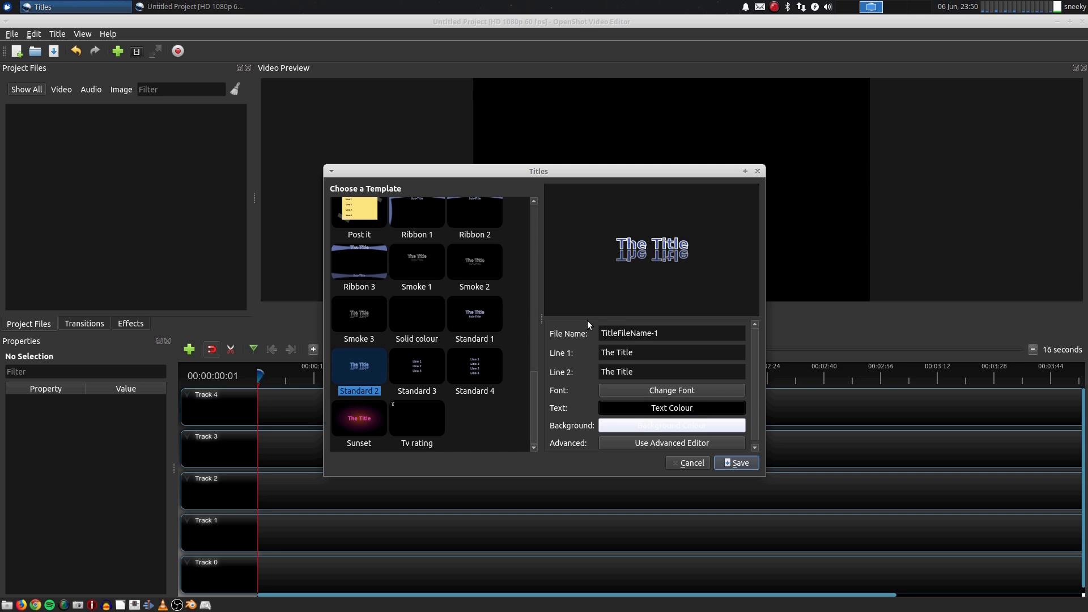
# Replace the title's Line 1 text with Sneekylinux
pyautogui.click(656, 352)
pyautogui.press('BackSpace')
pyautogui.press('BackSpace')
pyautogui.press('BackSpace')
pyautogui.press('BackSpace')
pyautogui.press('BackSpace')
pyautogui.press('BackSpace')
pyautogui.press('BackSpace')
pyautogui.press('BackSpace')
pyautogui.press('BackSpace')
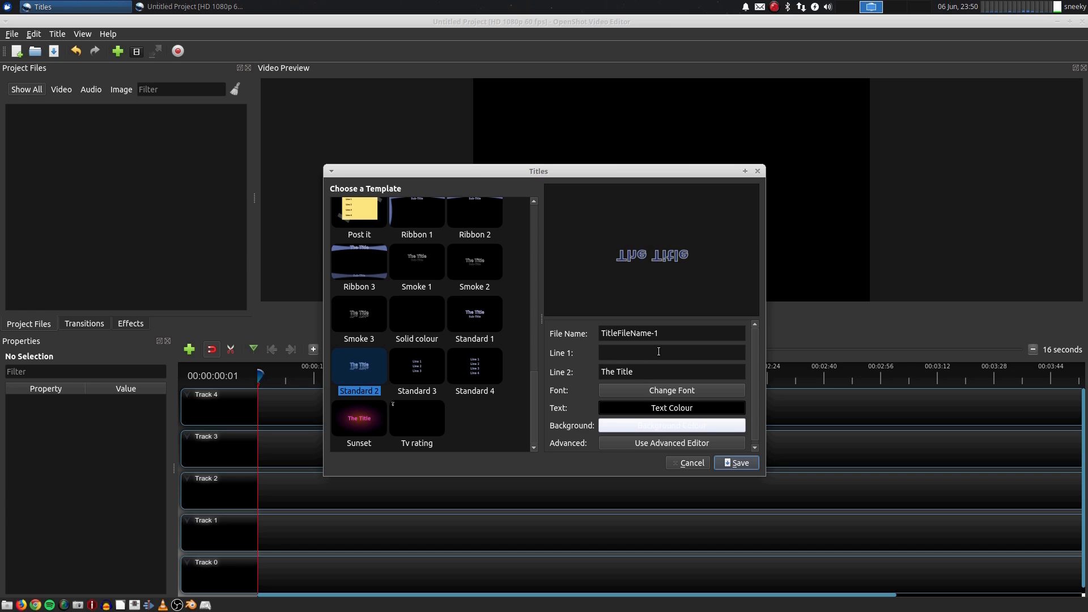
pyautogui.write('Sneekylinux')
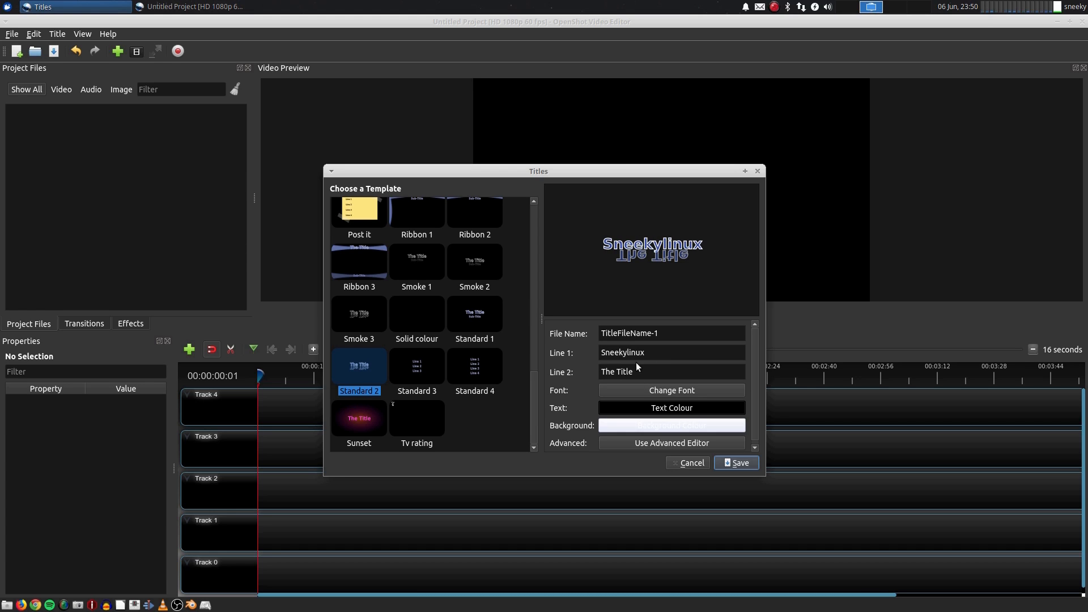
# Copy the Line 1 text and paste it into Line 2 so it also reads Sneekylinux
pyautogui.moveTo(648, 354); pyautogui.dragTo(600, 353)
pyautogui.rightClick(613, 353)
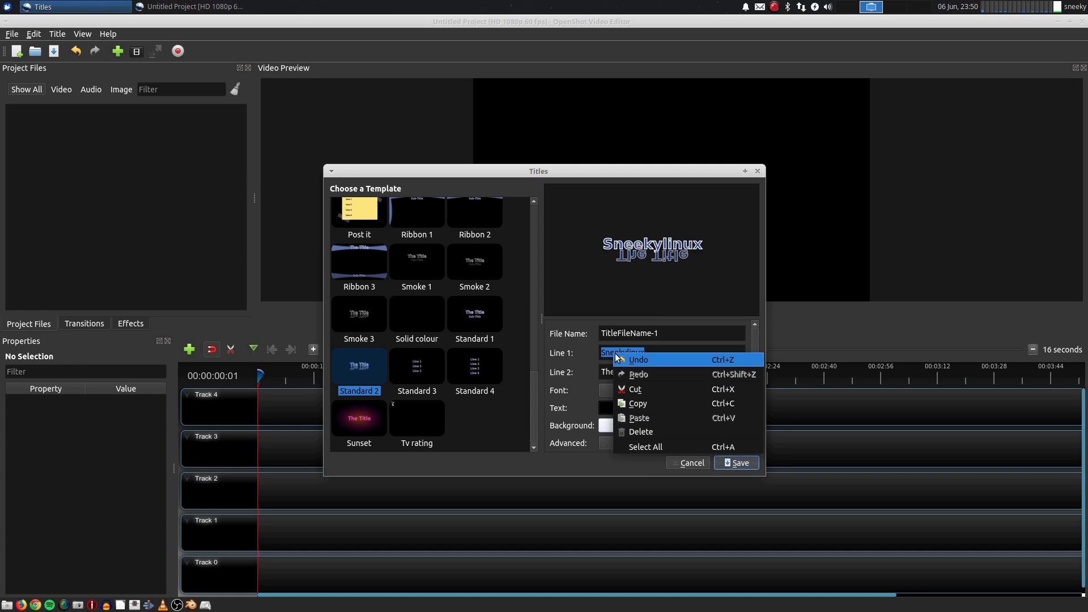
pyautogui.click(640, 403)
pyautogui.click(646, 372)
pyautogui.press('BackSpace')
pyautogui.press('BackSpace')
pyautogui.press('BackSpace')
pyautogui.press('BackSpace')
pyautogui.press('BackSpace')
pyautogui.press('BackSpace')
pyautogui.press('BackSpace')
pyautogui.press('BackSpace')
pyautogui.press('BackSpace')
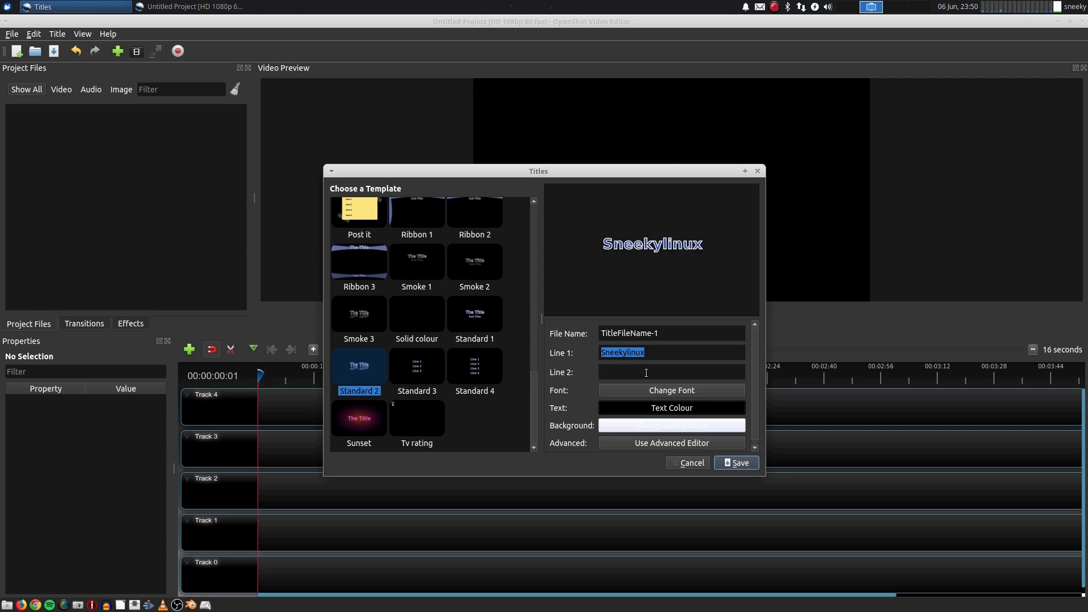
pyautogui.rightClick(630, 371)
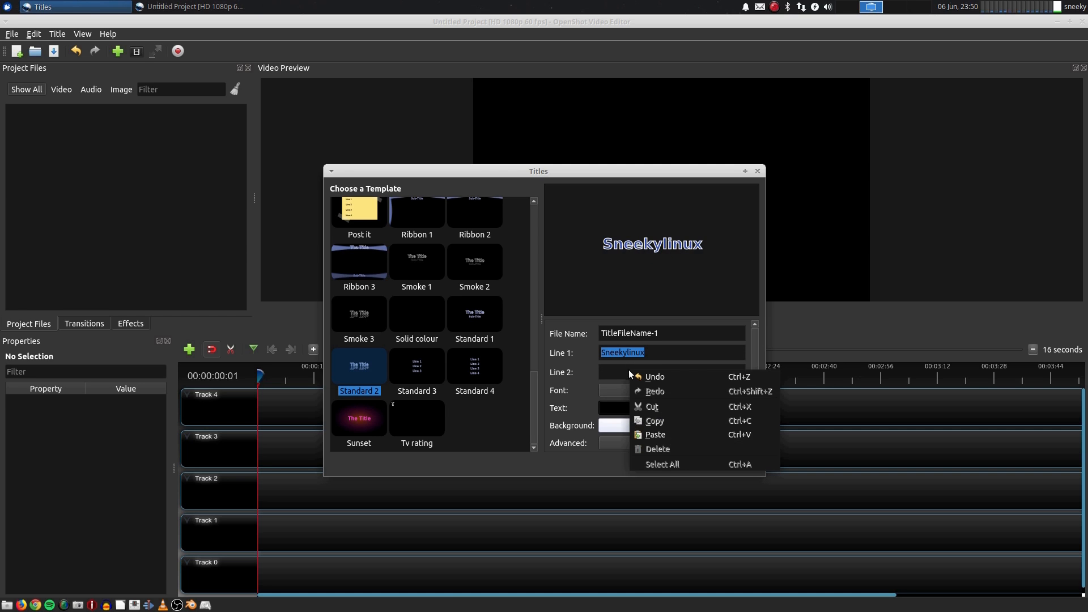
pyautogui.click(655, 434)
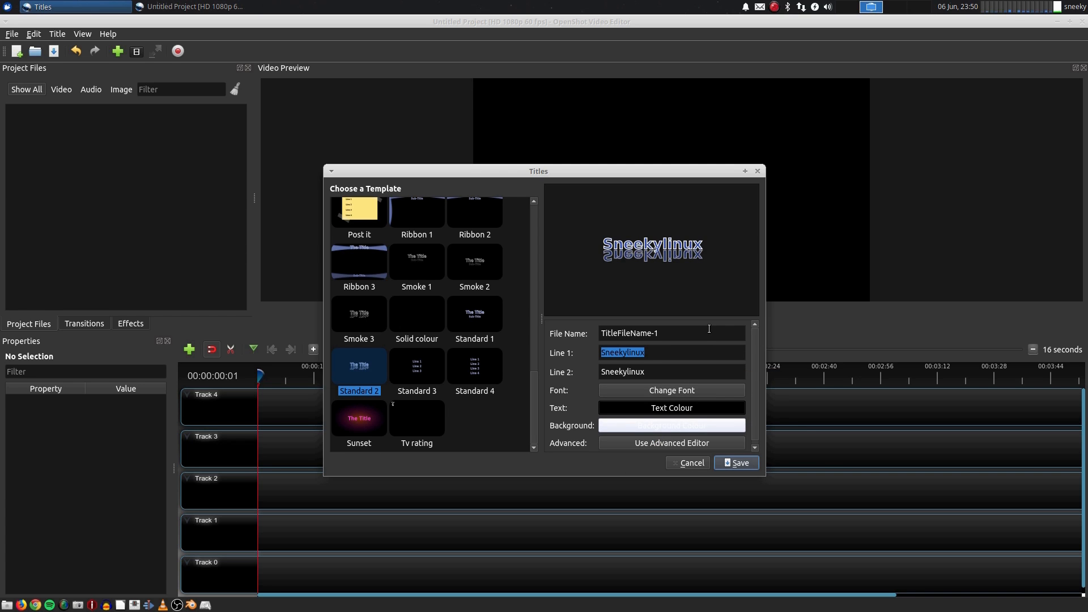
# Browse the fonts in the font chooser, then cancel the font chooser and the title editor
pyautogui.scroll(-1, 754, 366)
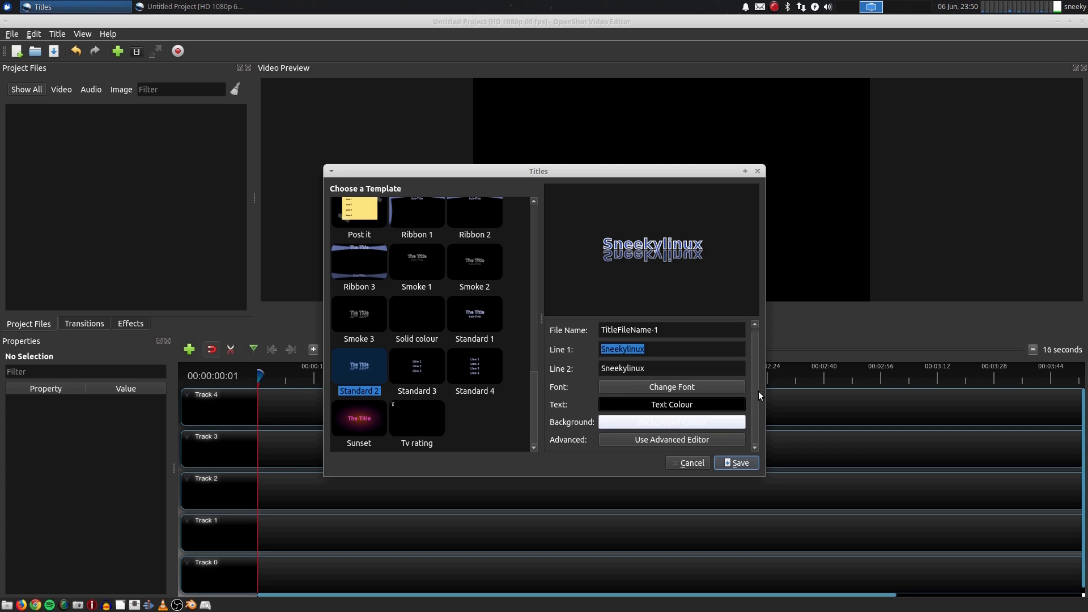
pyautogui.scroll(1, 755, 403)
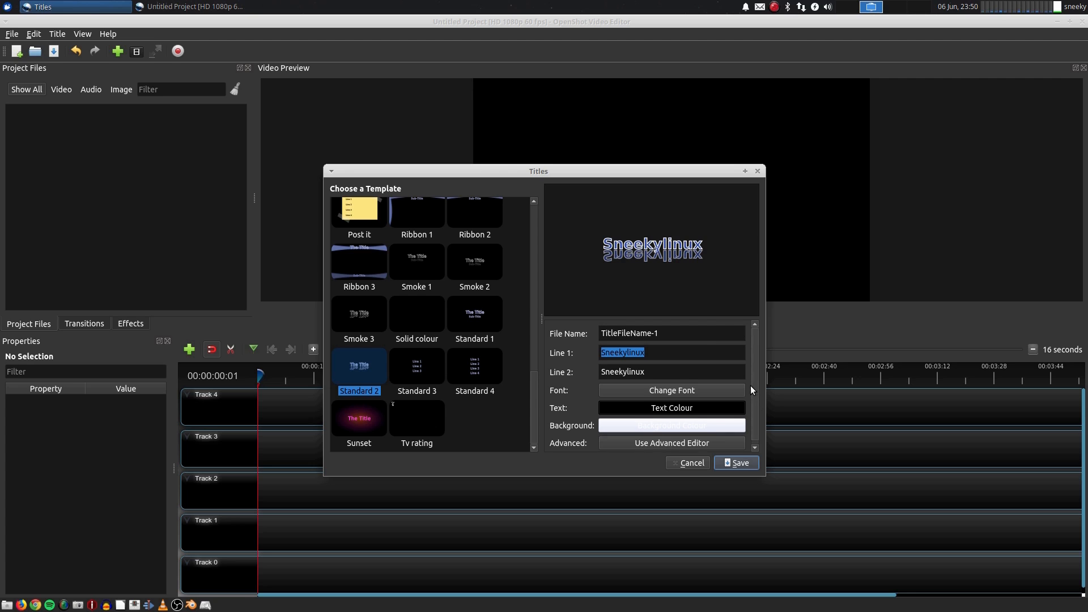
pyautogui.click(709, 391)
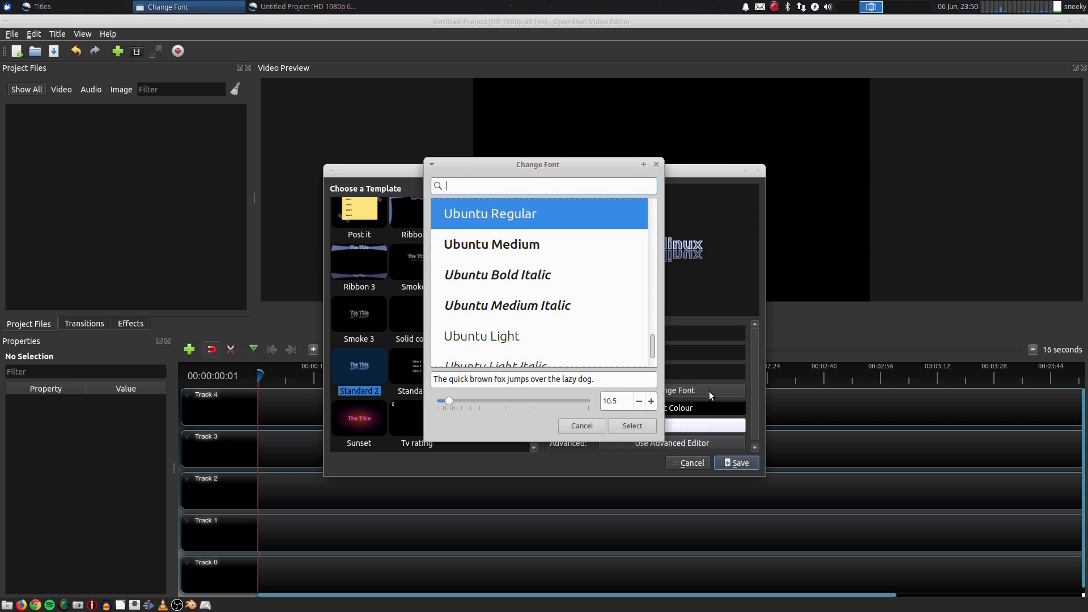
pyautogui.scroll(-1, 598, 290)
pyautogui.scroll(5, 599, 290)
pyautogui.scroll(3, 599, 291)
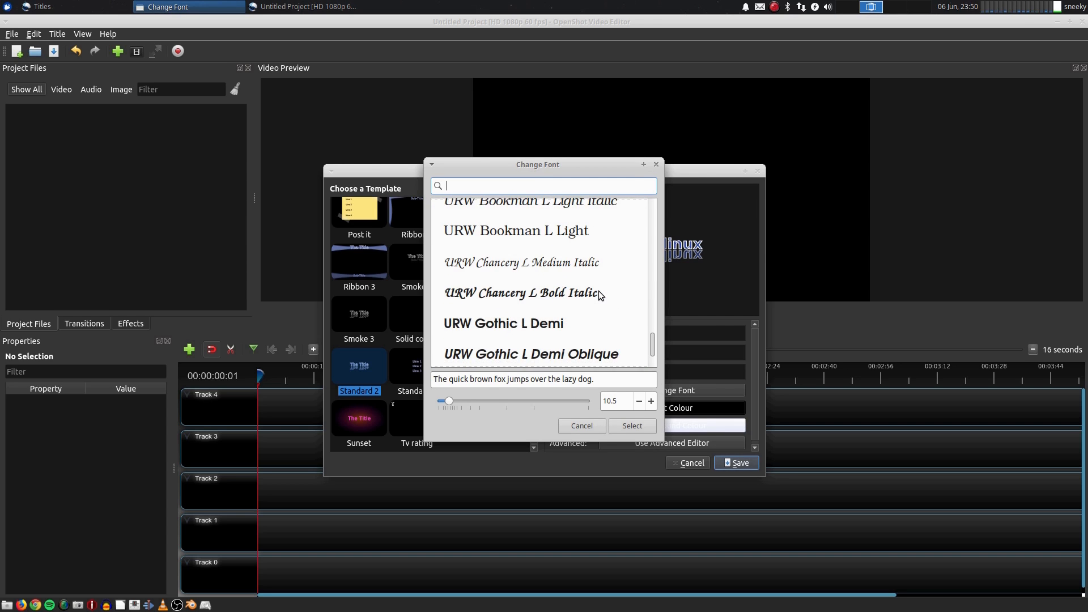
pyautogui.scroll(-2, 598, 291)
pyautogui.scroll(-3, 598, 291)
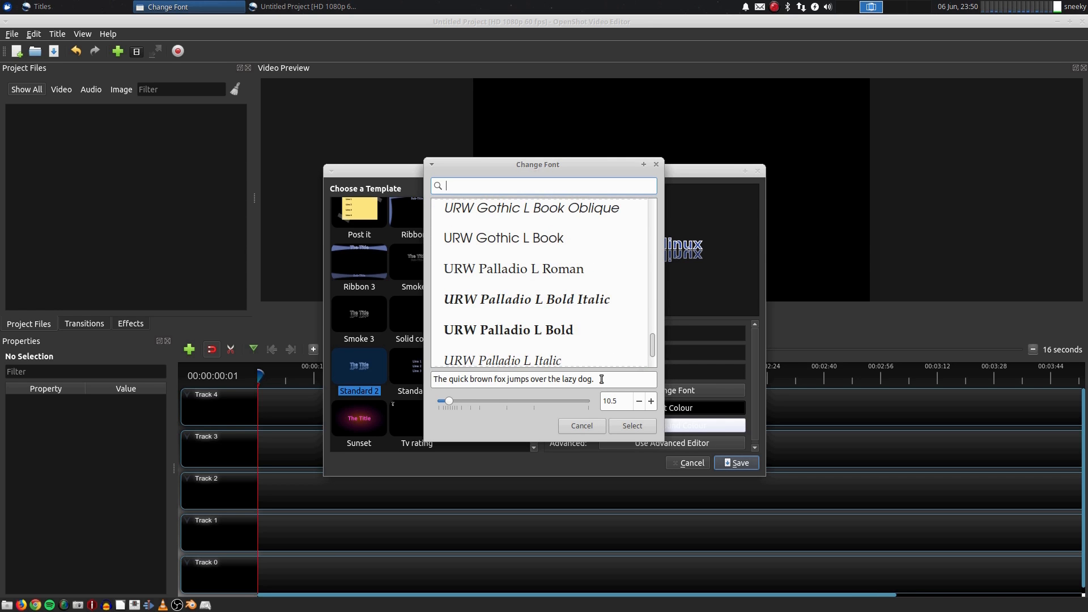
pyautogui.click(582, 427)
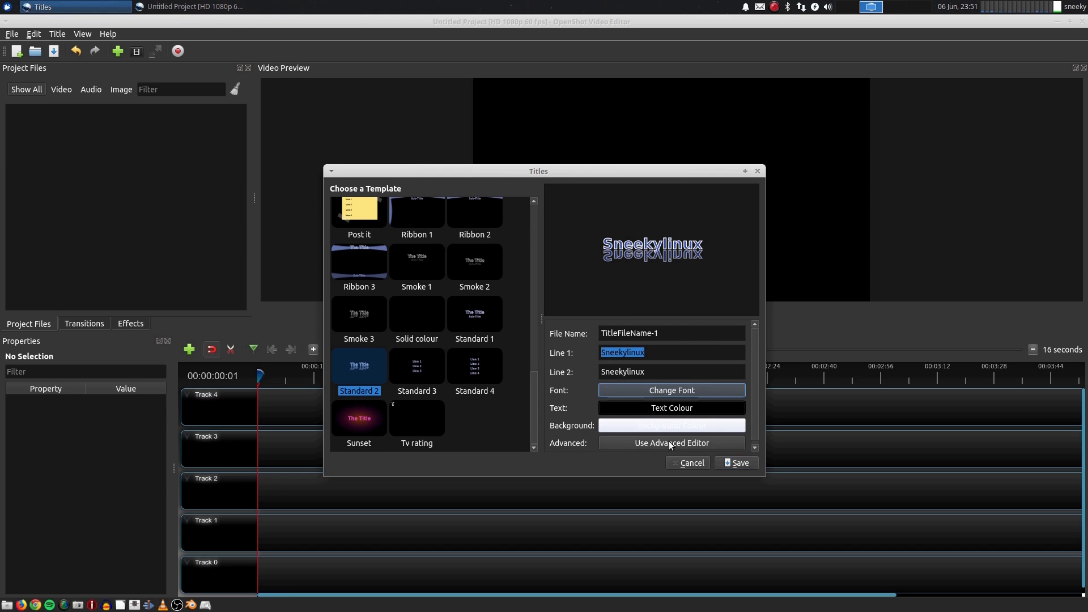
pyautogui.click(692, 464)
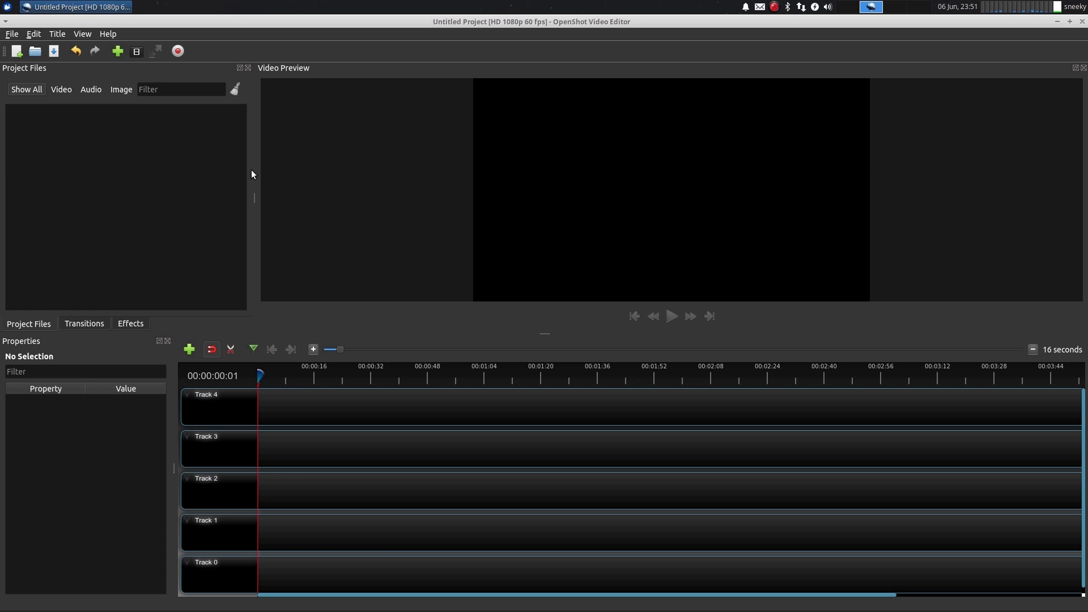
# Open the animated title templates, browse through them, and close the dialog
pyautogui.click(61, 37)
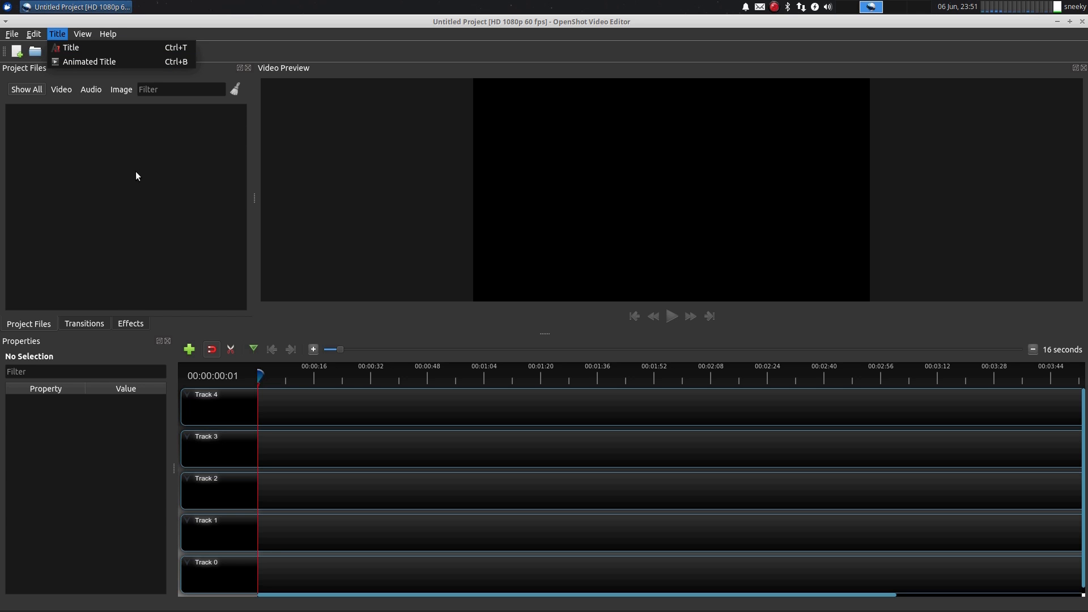
pyautogui.click(104, 62)
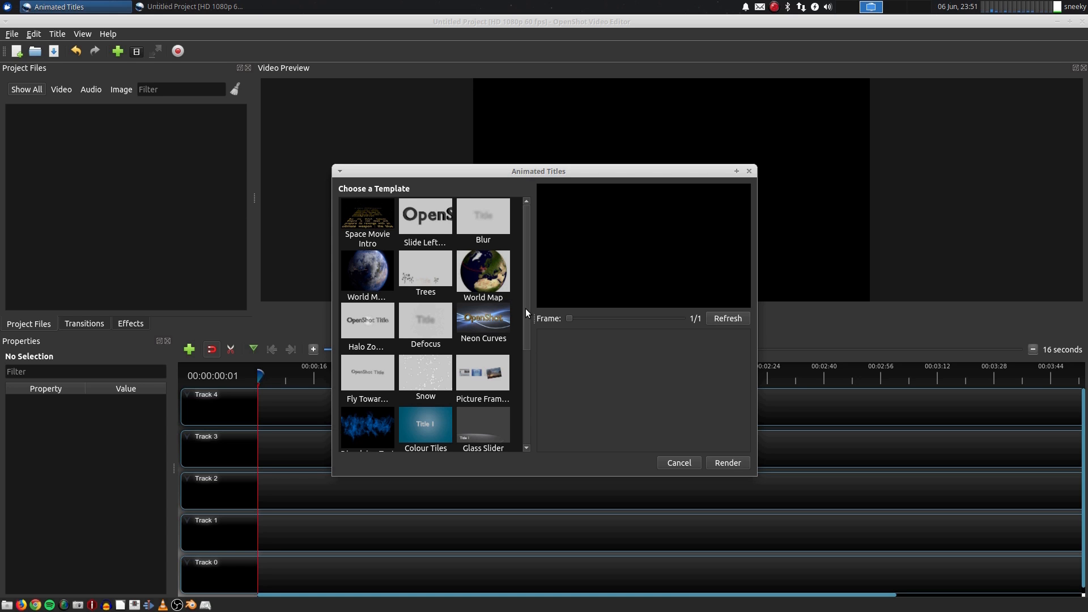
pyautogui.moveTo(525, 295); pyautogui.dragTo(531, 318)
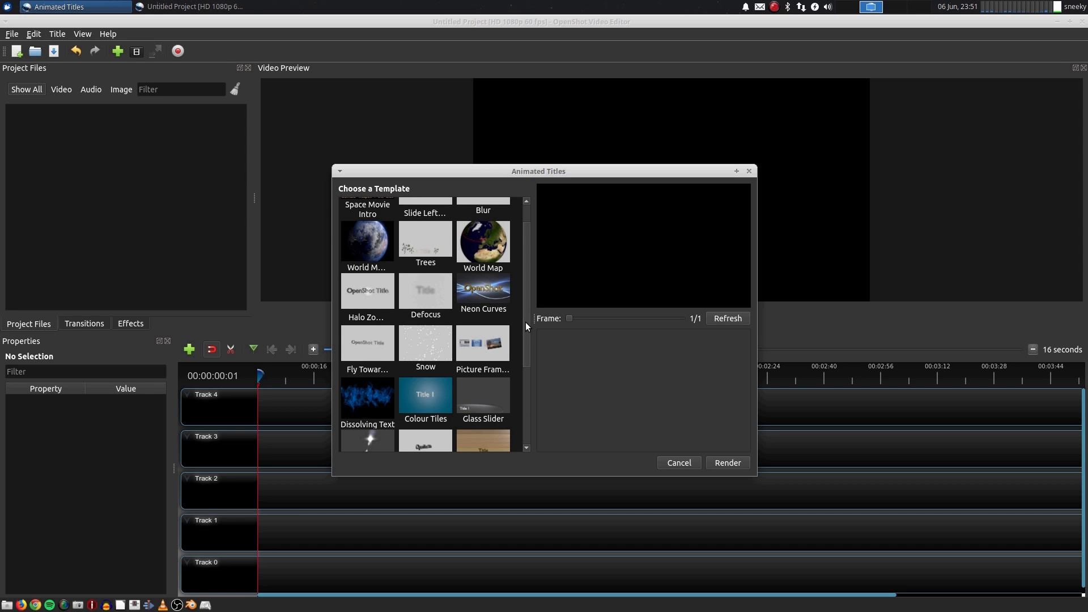
pyautogui.moveTo(525, 322)
pyautogui.mouseDown()
pyautogui.moveTo(526, 285)
pyautogui.moveTo(525, 314)
pyautogui.mouseUp()
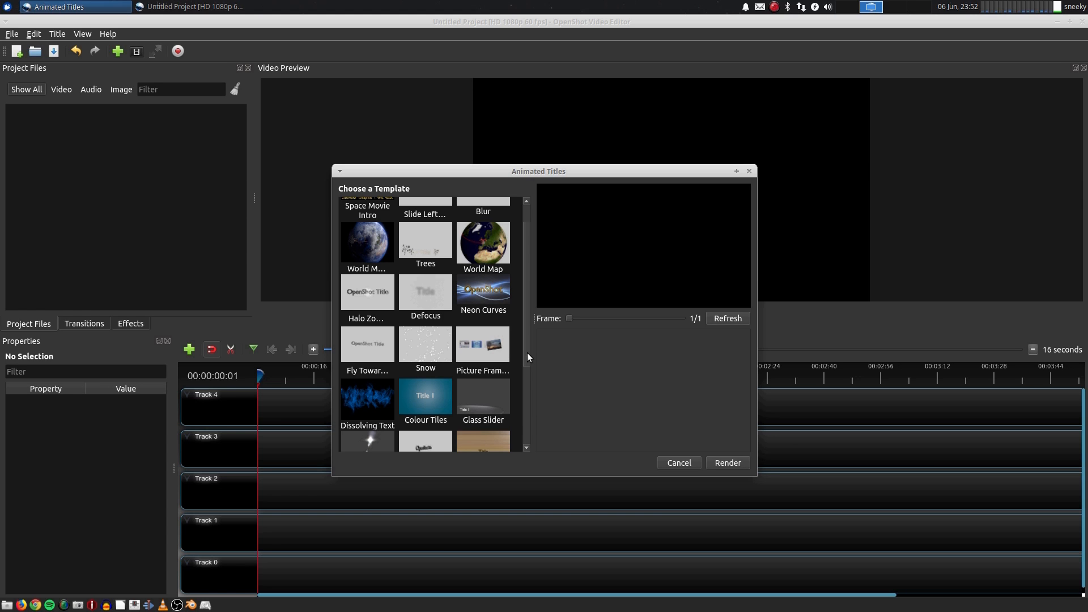
pyautogui.moveTo(527, 353); pyautogui.dragTo(527, 441)
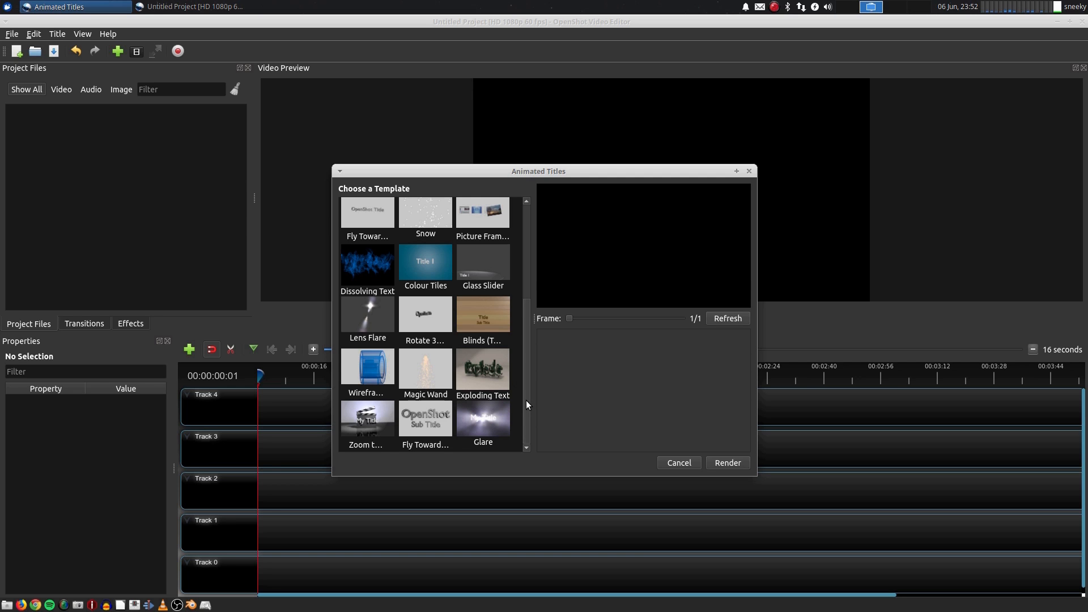
pyautogui.moveTo(526, 400); pyautogui.dragTo(529, 331)
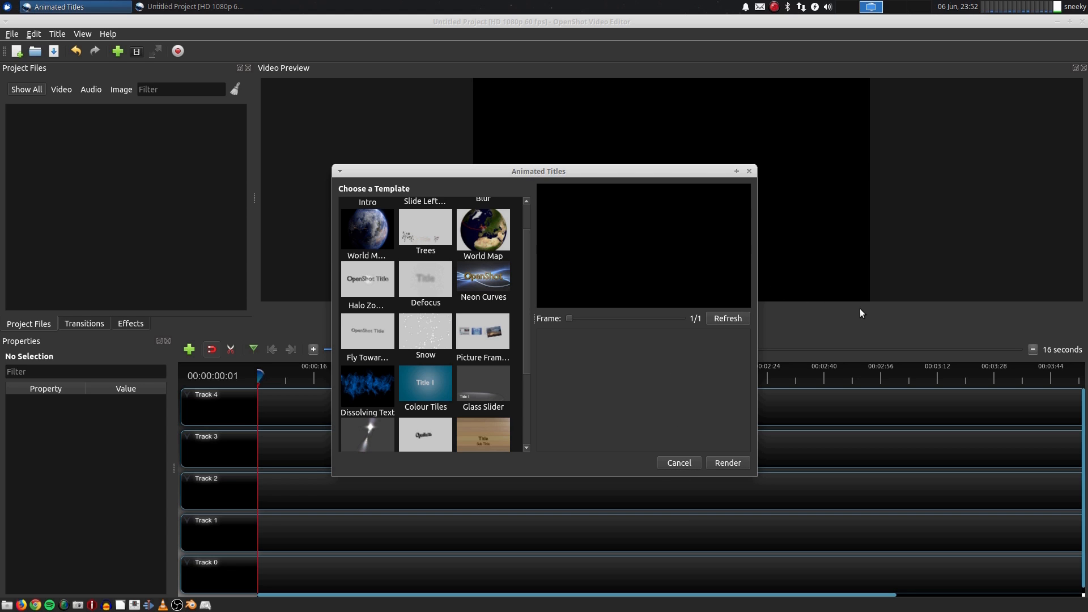
pyautogui.click(748, 170)
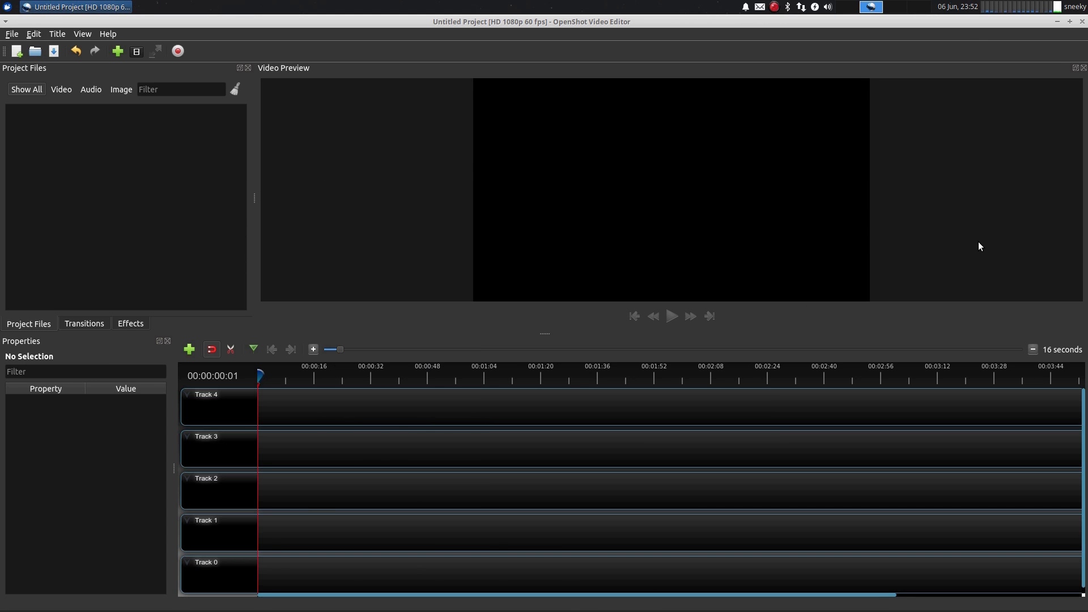
# Switch the editor to fullscreen and enlarge the video preview by lowering the divider above the timeline
pyautogui.click(89, 33)
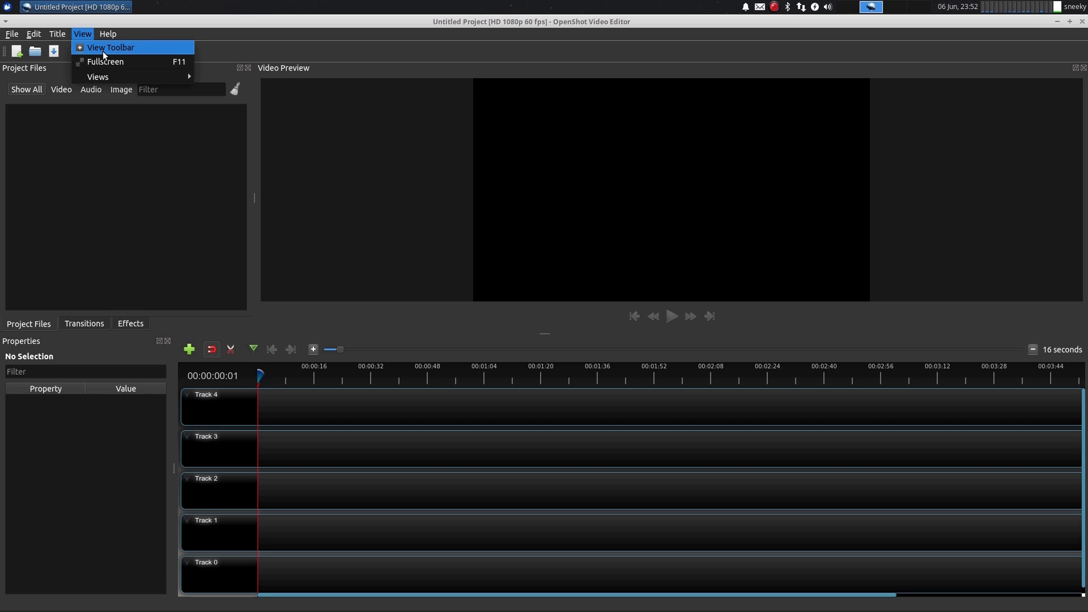
pyautogui.click(183, 61)
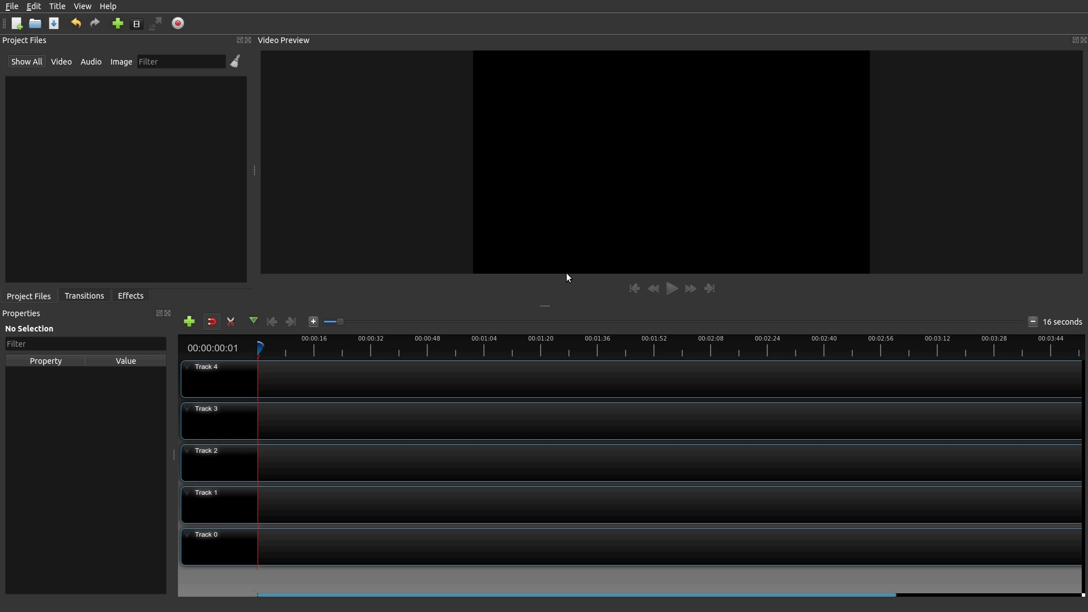
pyautogui.moveTo(547, 305); pyautogui.dragTo(534, 332)
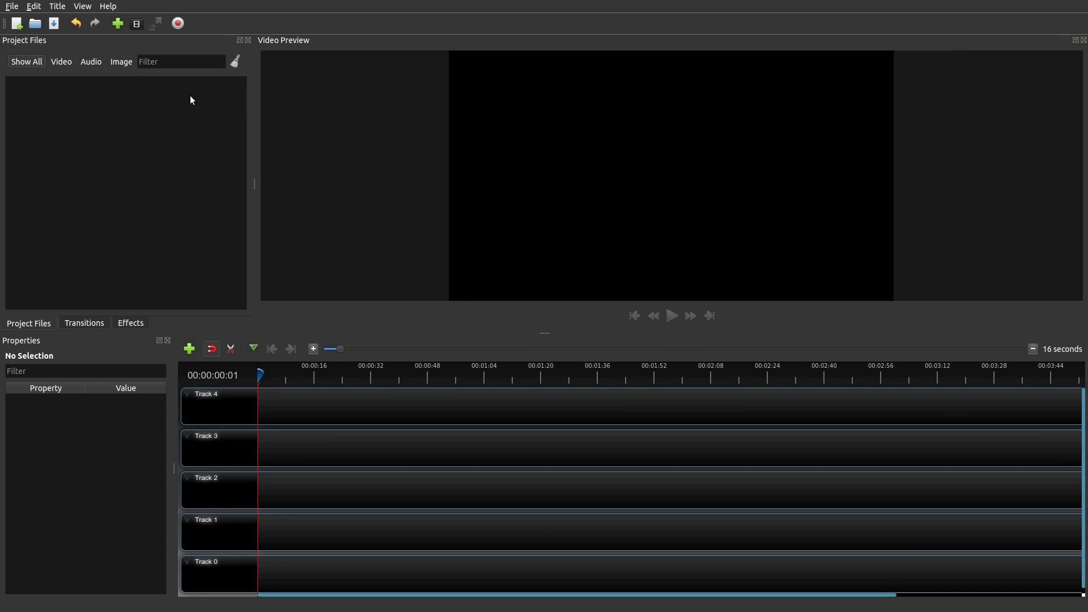
# Open the About OpenShot window and close it
pyautogui.click(109, 7)
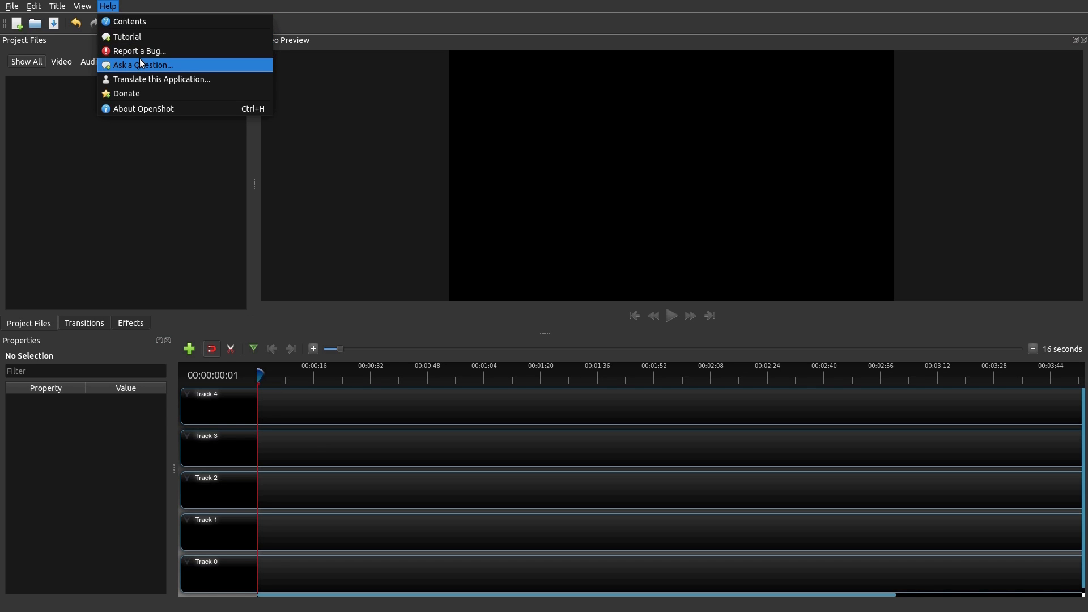
pyautogui.click(136, 109)
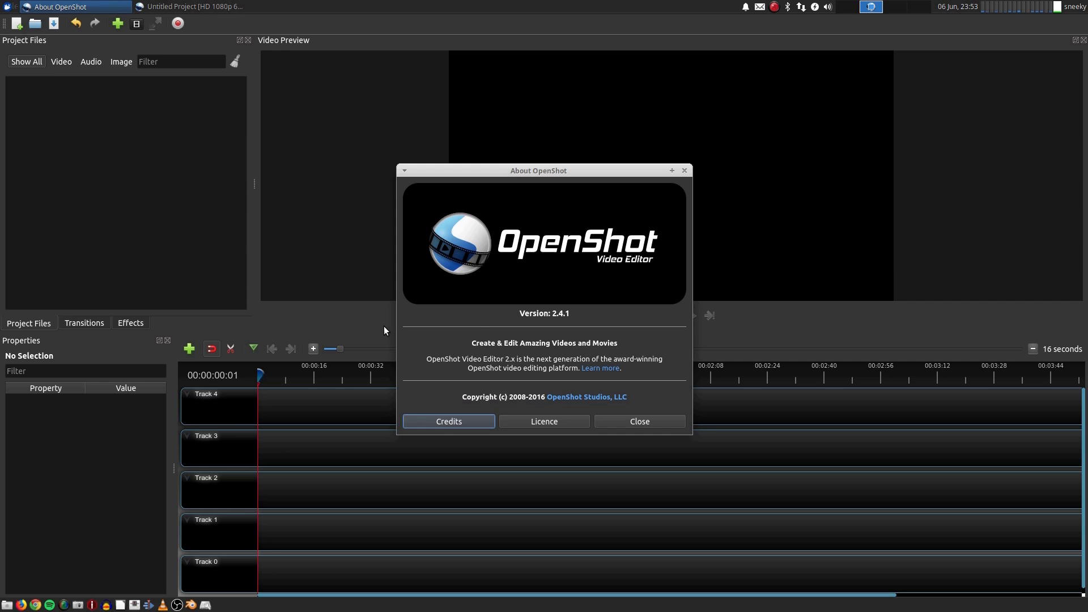
pyautogui.click(623, 420)
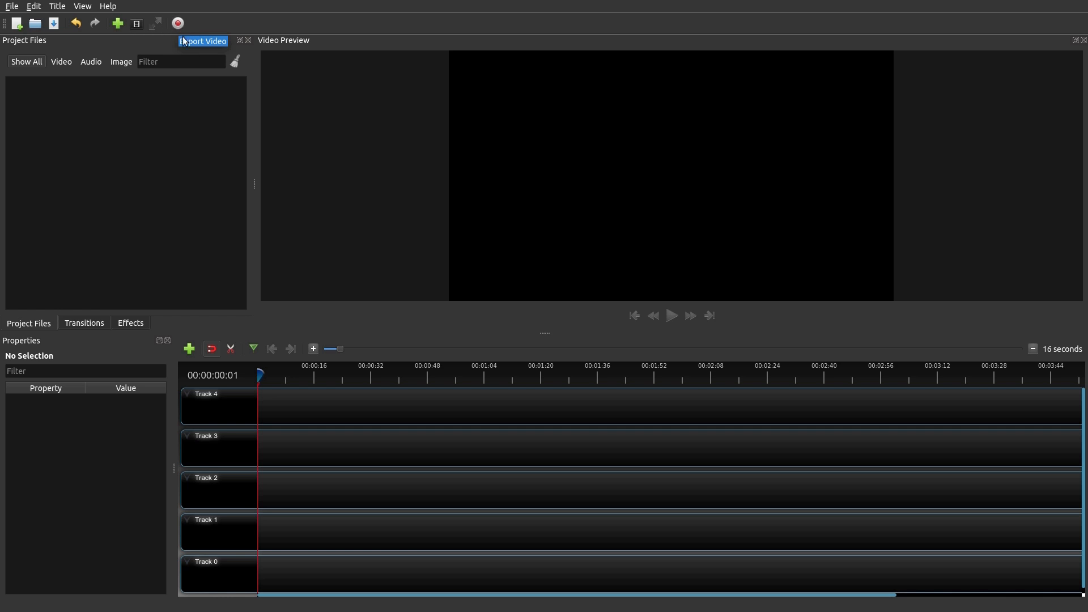
# Import xun4gamchge.mp4 from the Videos folder and place it at the start of Track 4
pyautogui.click(119, 25)
pyautogui.doubleClick(379, 241)
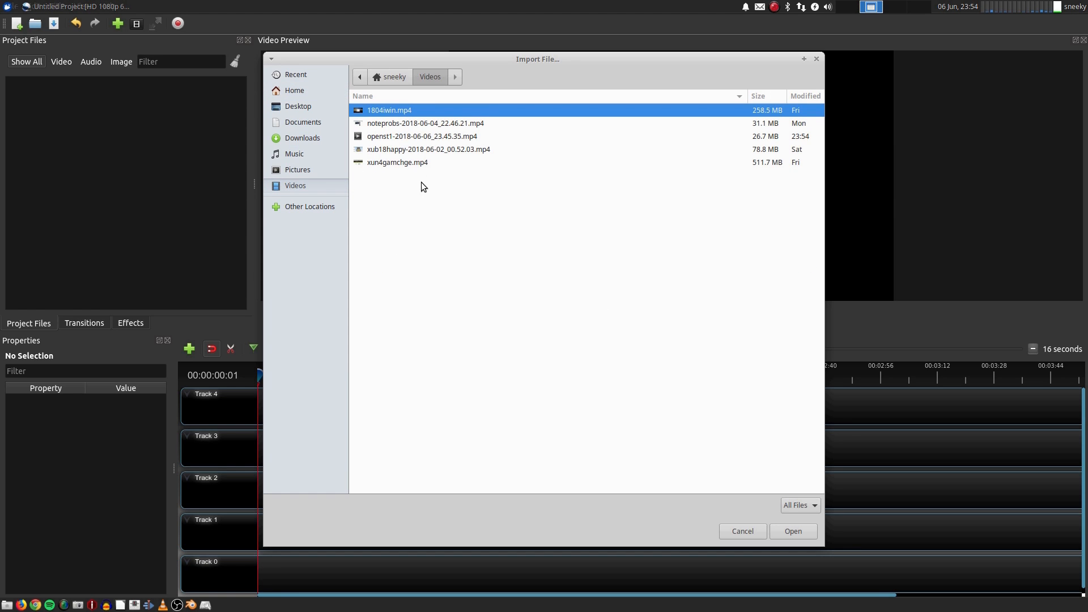
pyautogui.doubleClick(411, 163)
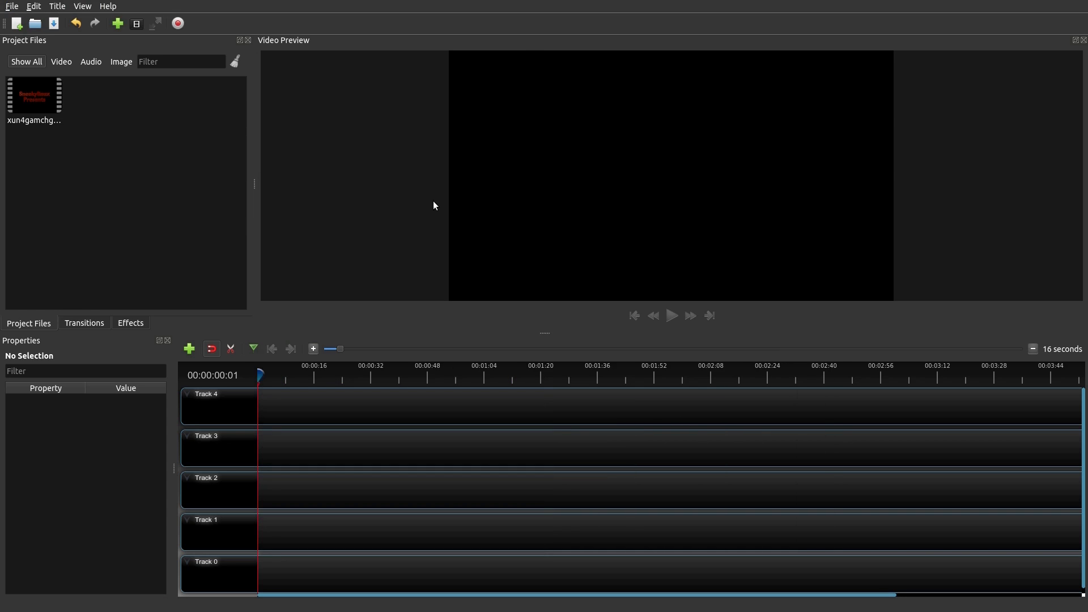
pyautogui.moveTo(40, 101); pyautogui.dragTo(223, 405)
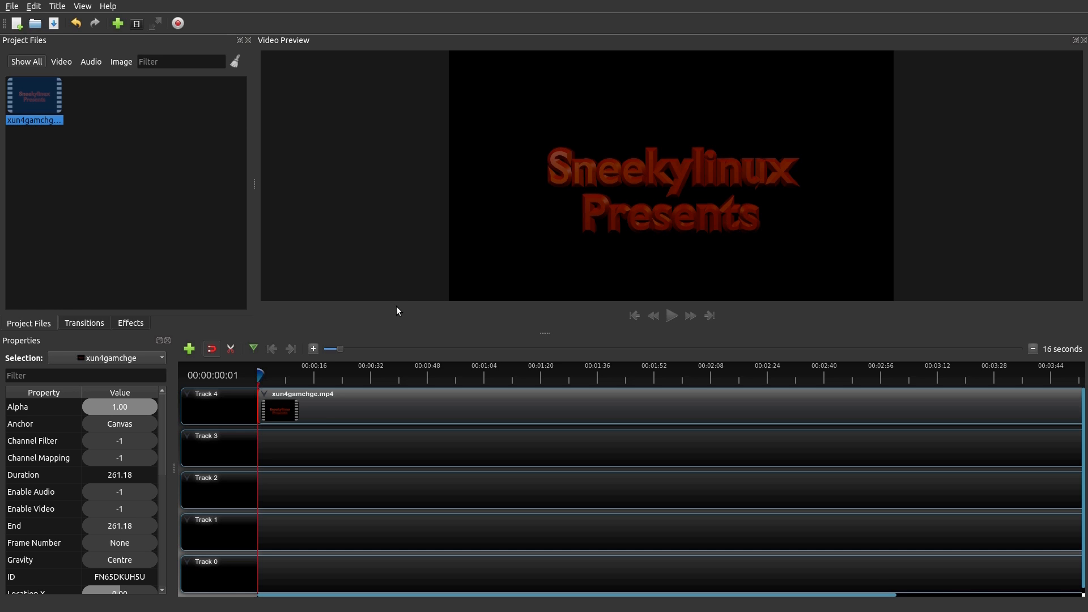
# Separate the clip's audio into a single clip with all channels
pyautogui.click(313, 349)
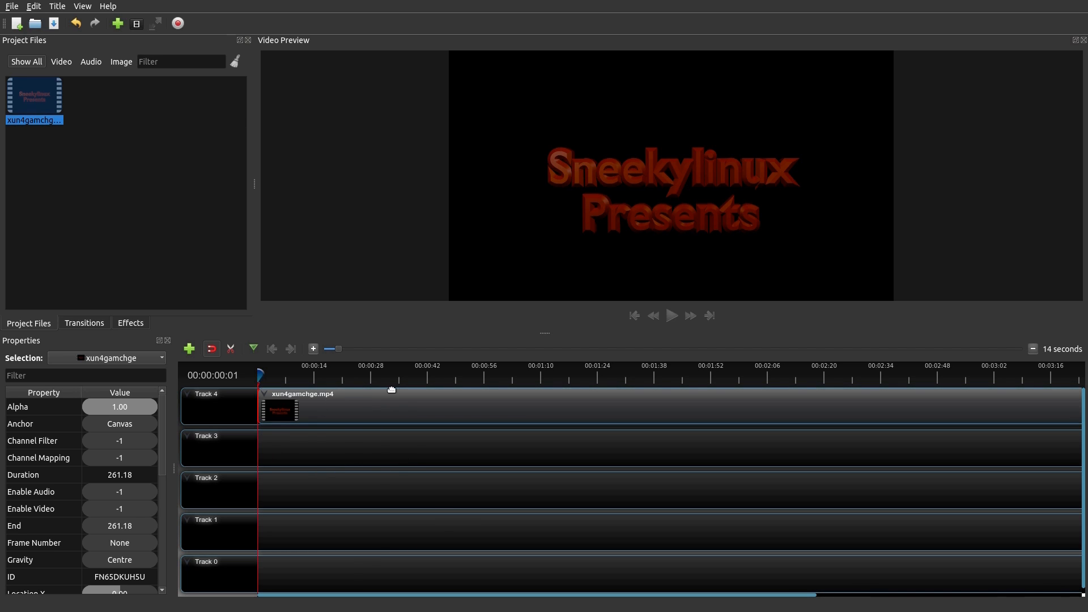
pyautogui.click(314, 350)
pyautogui.click(314, 350)
pyautogui.rightClick(491, 408)
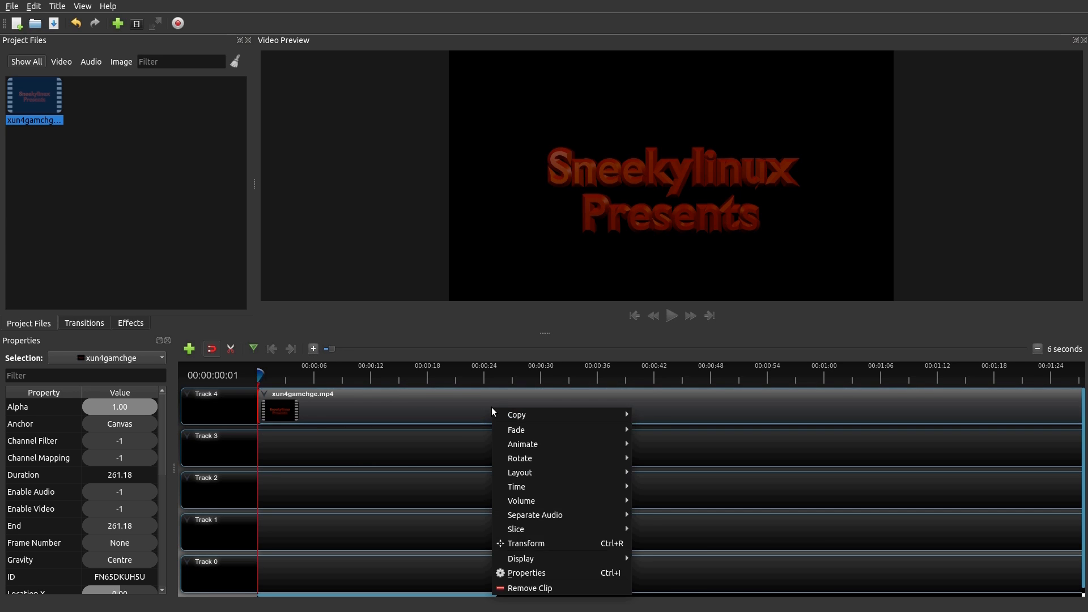
pyautogui.moveTo(535, 513)
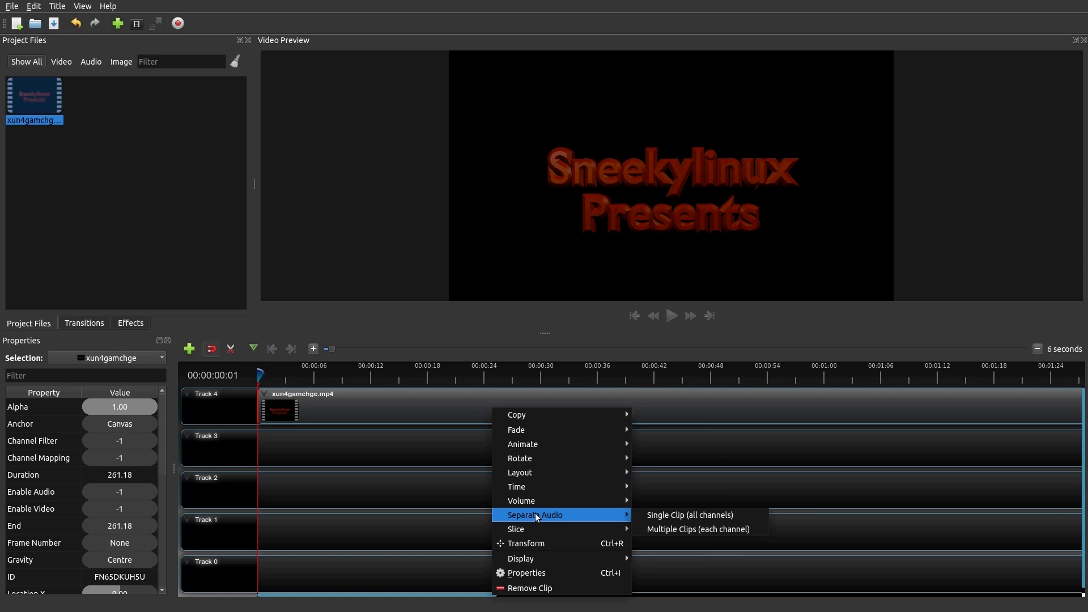
pyautogui.click(653, 516)
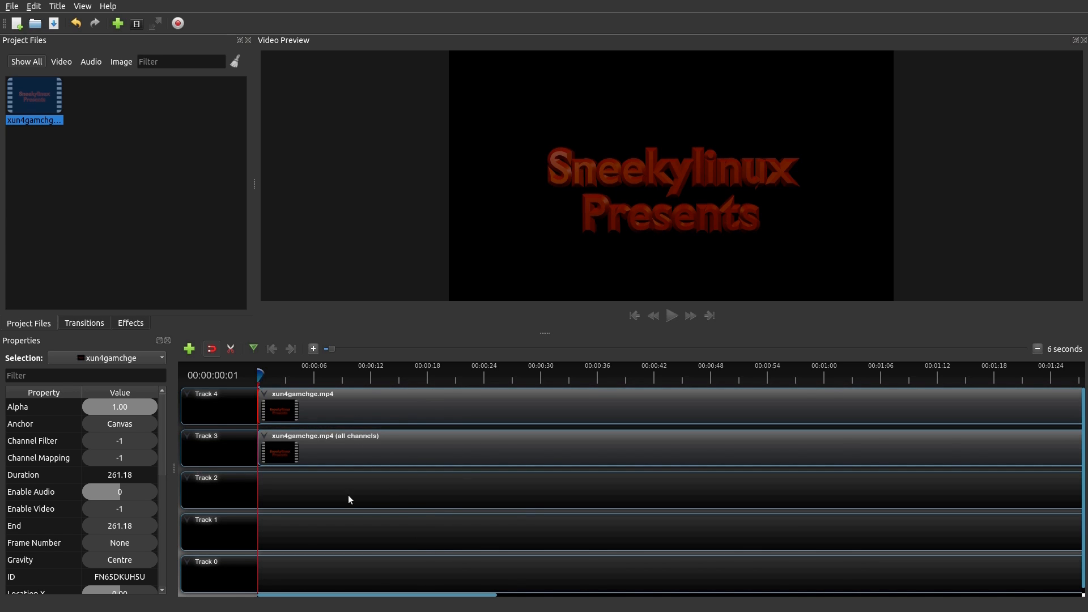
# Turn on the waveform display for the video clip on Track 4
pyautogui.scroll(-1, 163, 450)
pyautogui.moveTo(163, 460); pyautogui.dragTo(163, 573)
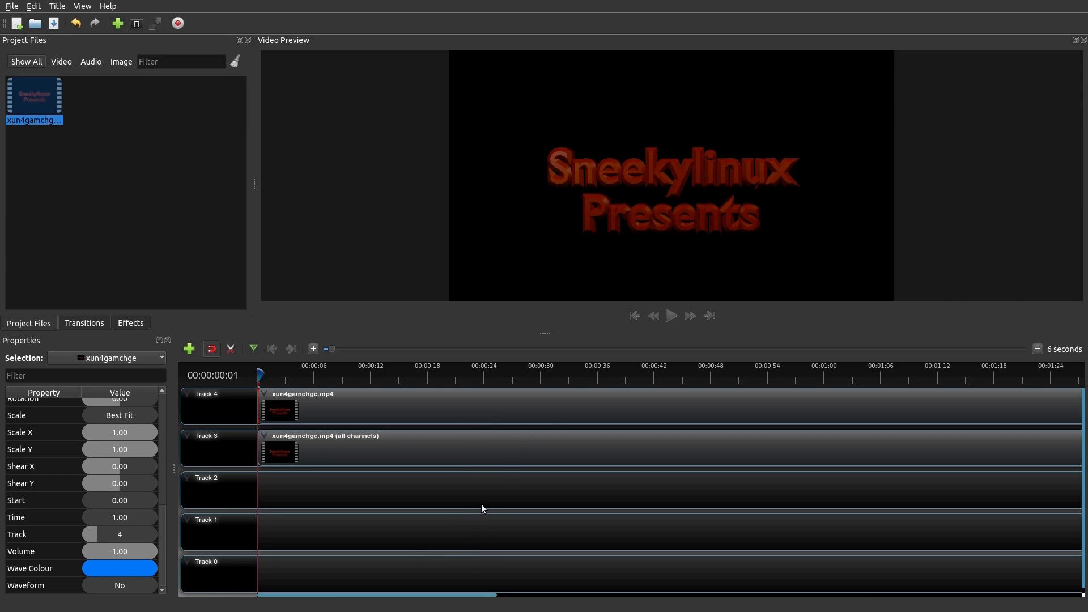
pyautogui.rightClick(577, 407)
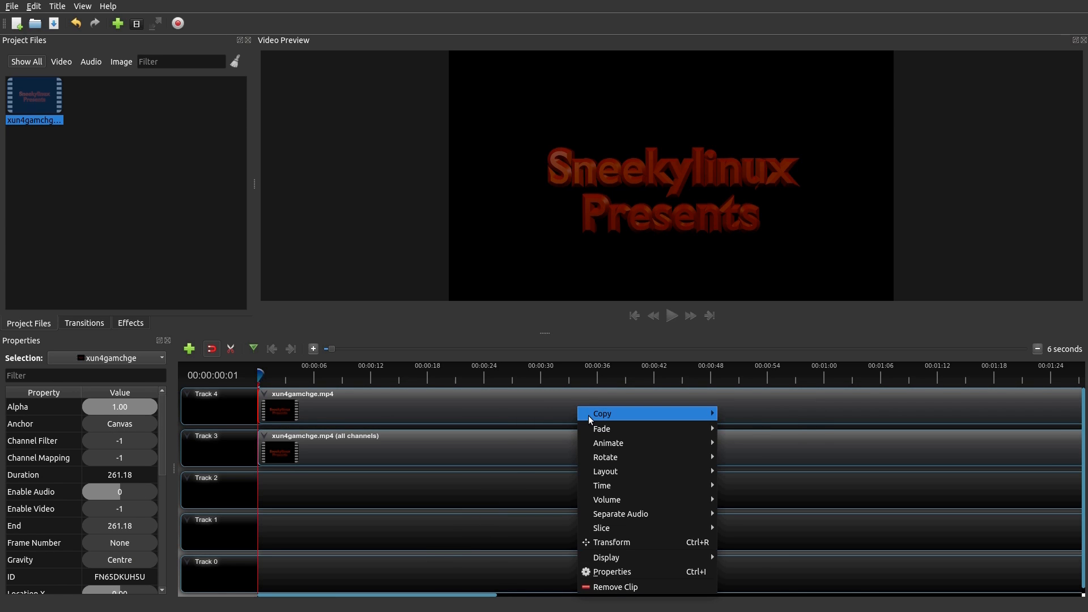
pyautogui.moveTo(589, 418)
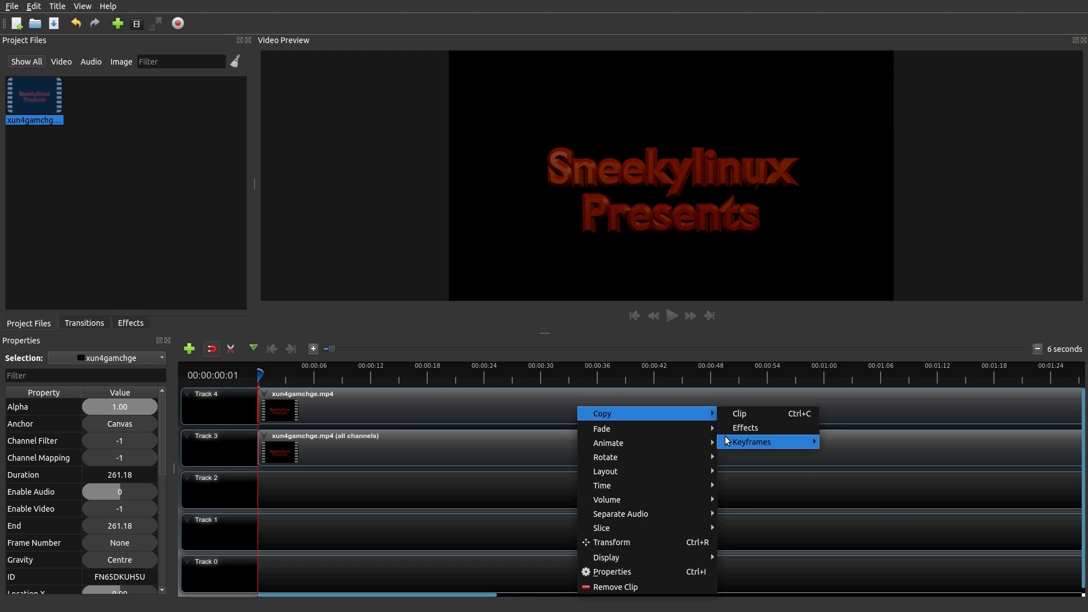
pyautogui.moveTo(654, 429)
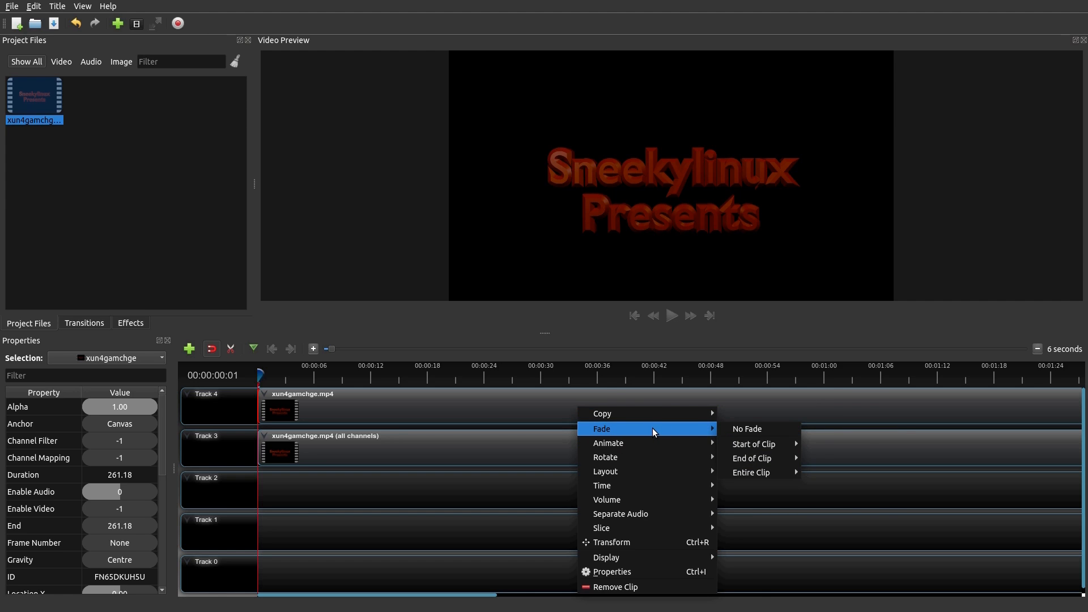
pyautogui.moveTo(647, 449)
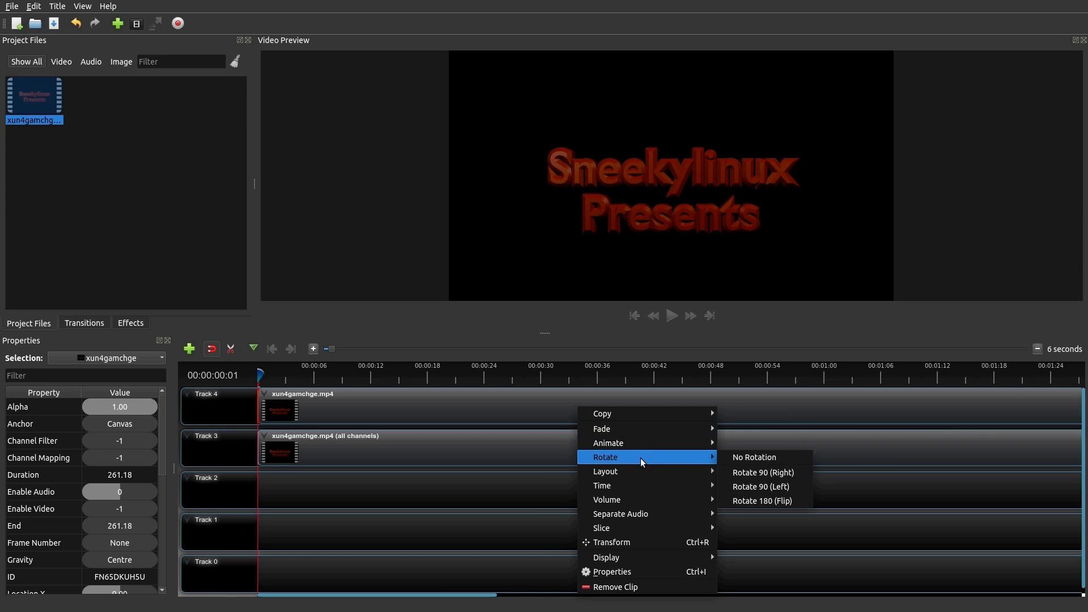
pyautogui.moveTo(637, 475)
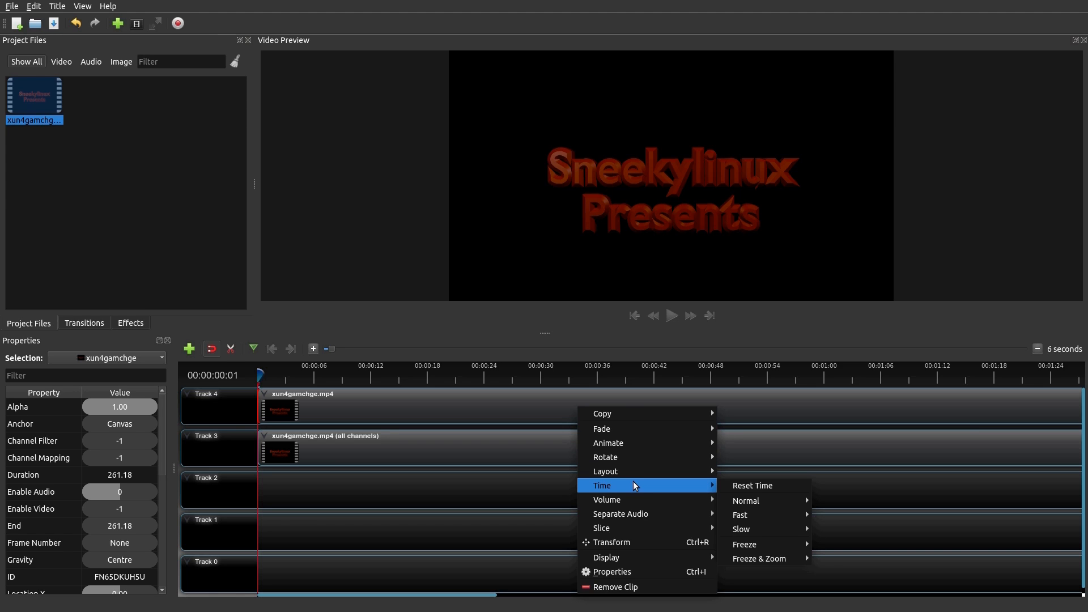
pyautogui.moveTo(635, 501)
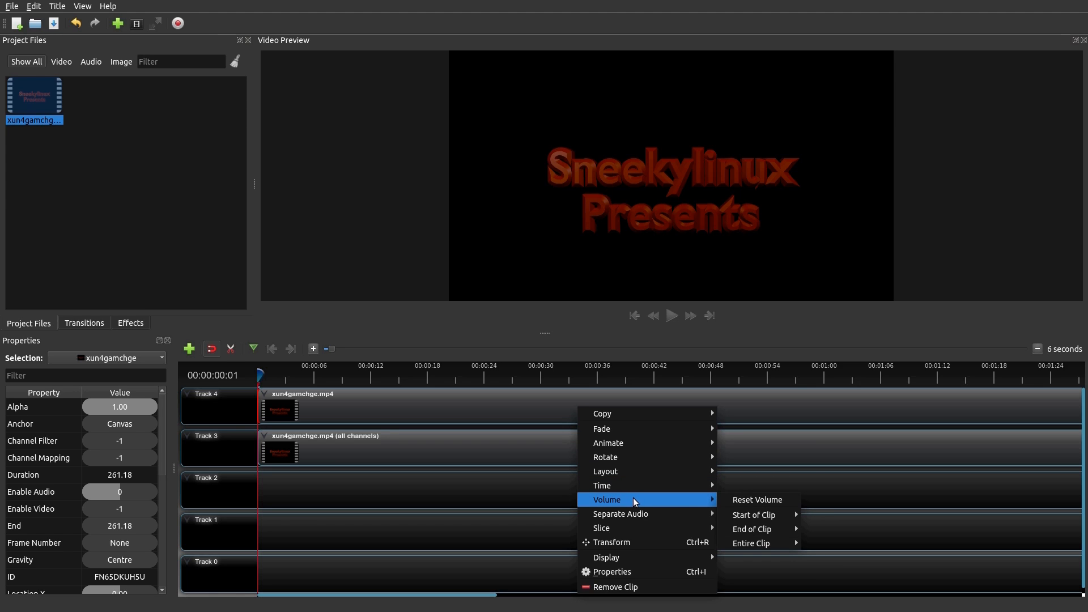
pyautogui.moveTo(632, 529)
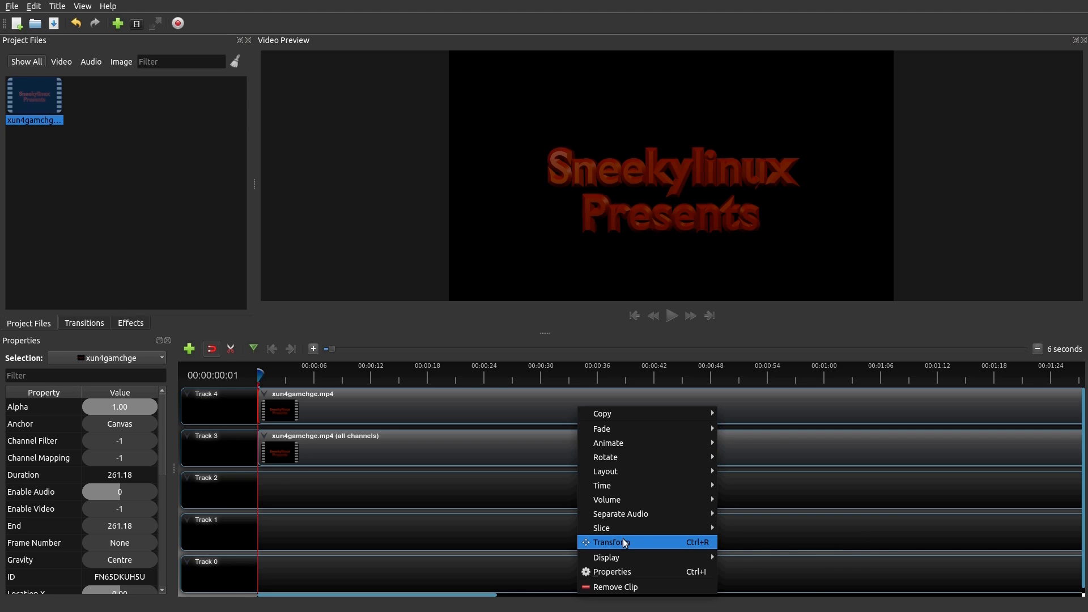
pyautogui.moveTo(627, 559)
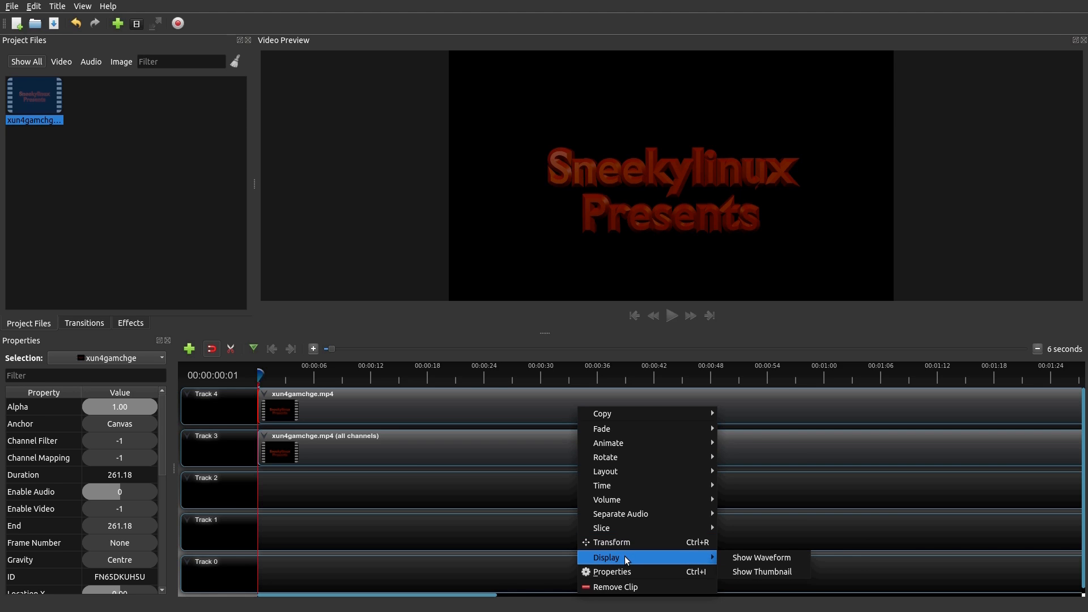
pyautogui.click(746, 562)
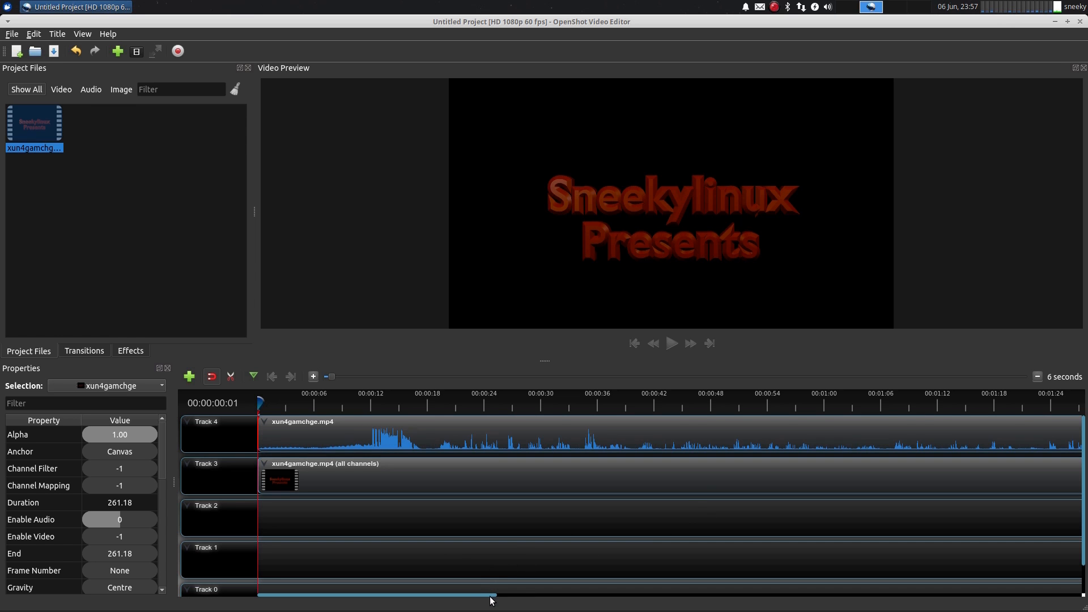
# Close OpenShot without saving the project changes
pyautogui.moveTo(486, 598); pyautogui.dragTo(463, 594)
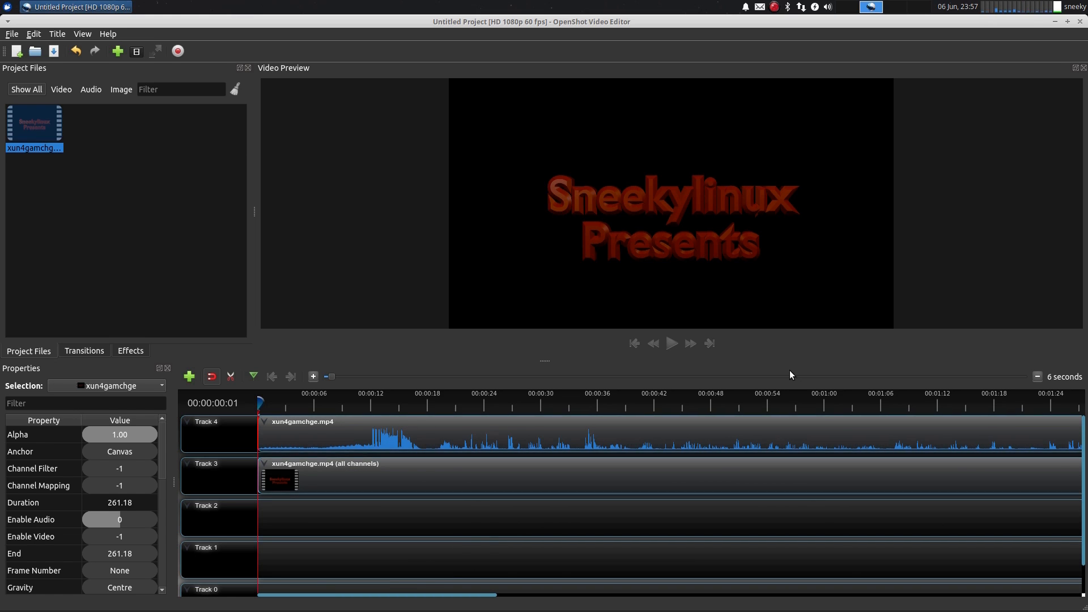
pyautogui.click(1080, 21)
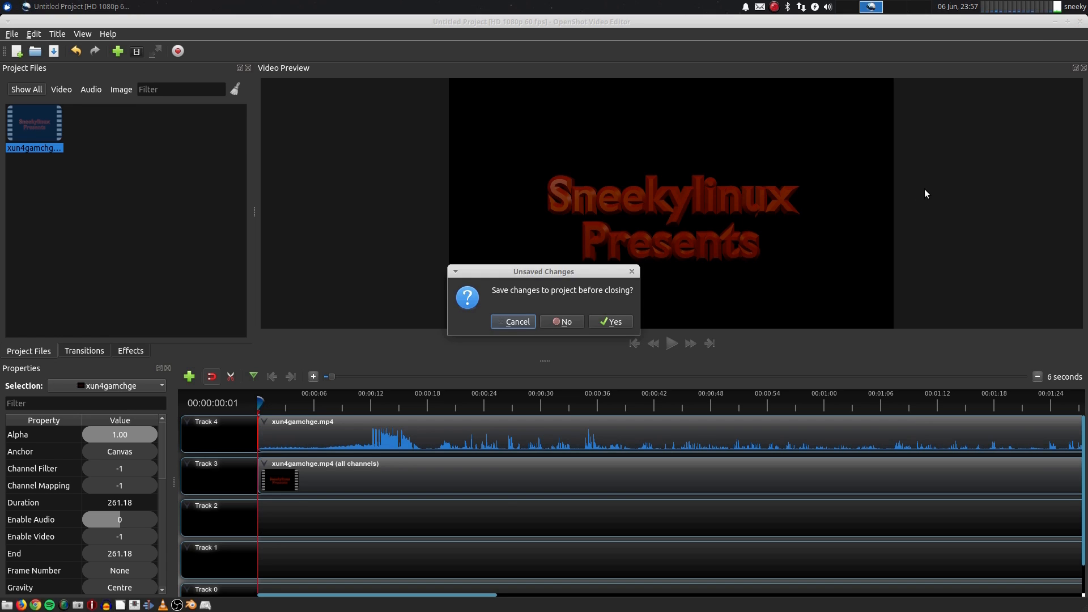
pyautogui.click(562, 324)
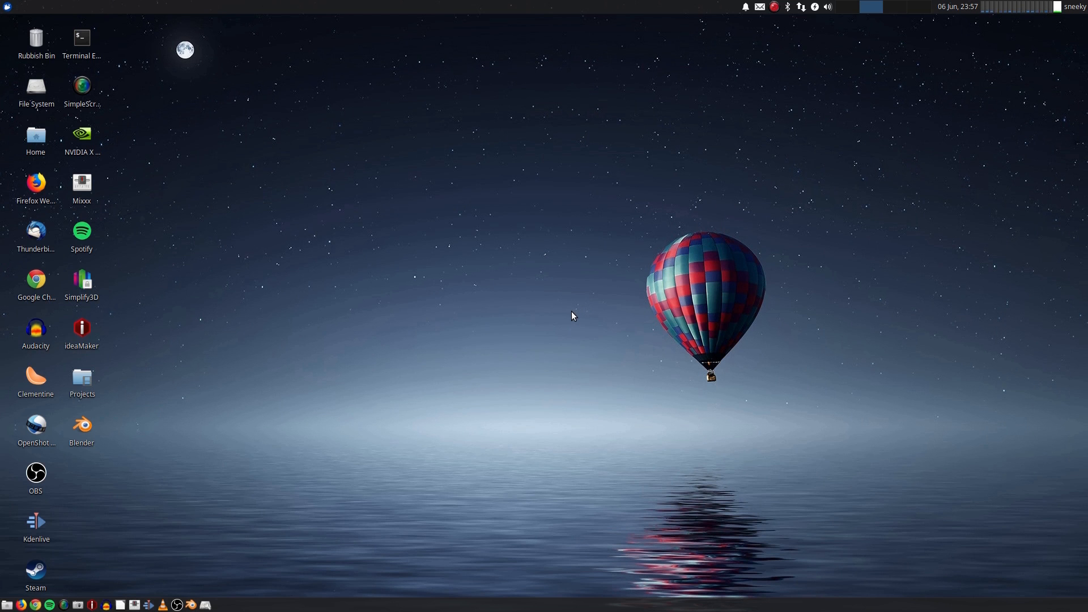
# Launch Blender and maximise its window
pyautogui.click(191, 604)
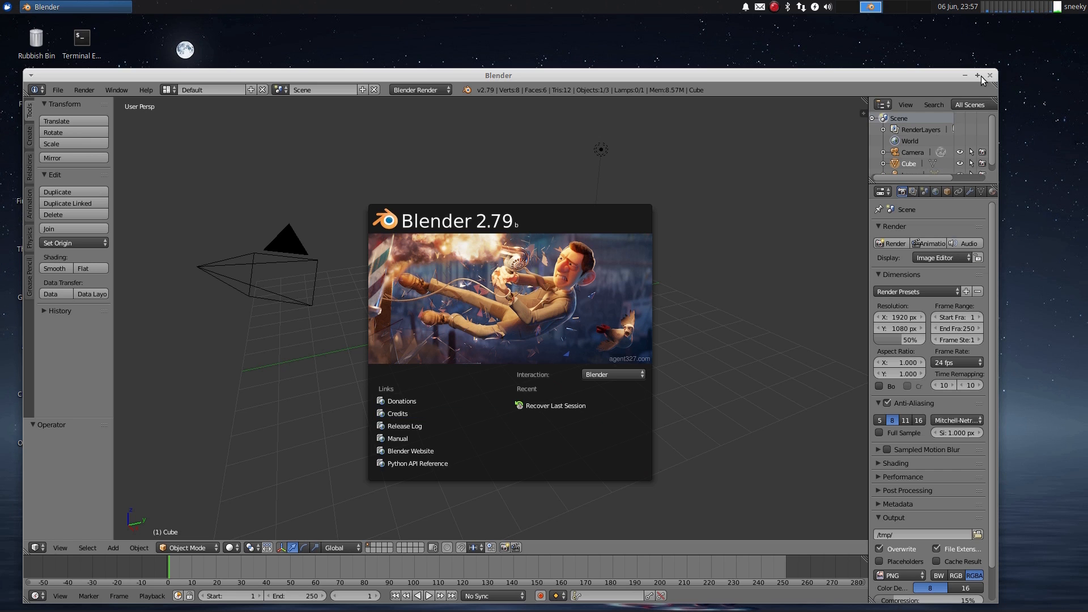
pyautogui.click(978, 75)
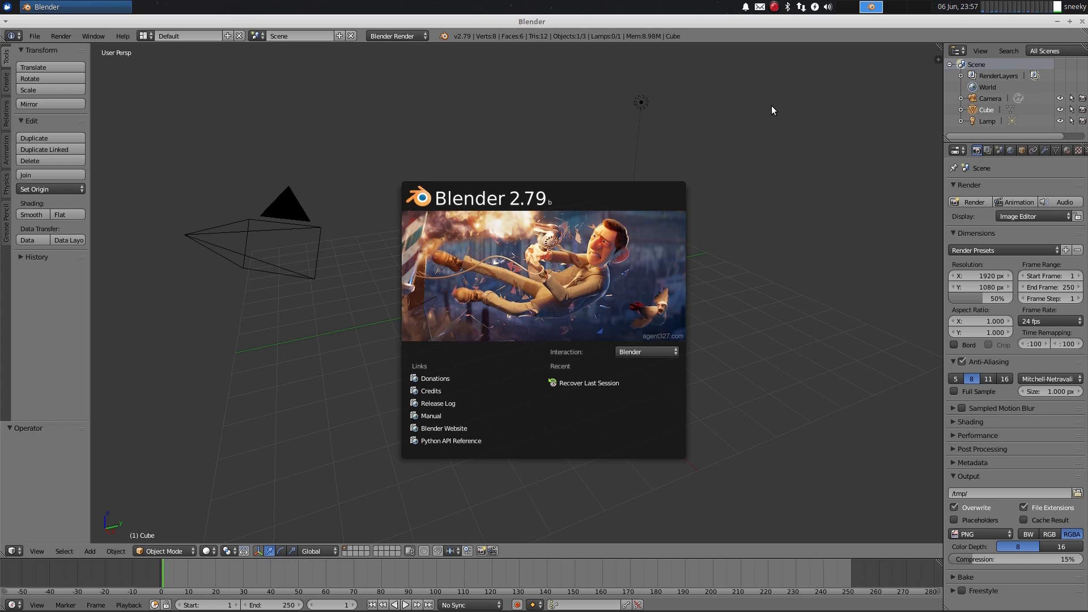
# Close the Blender and Kdenlive windows
pyautogui.click(1083, 21)
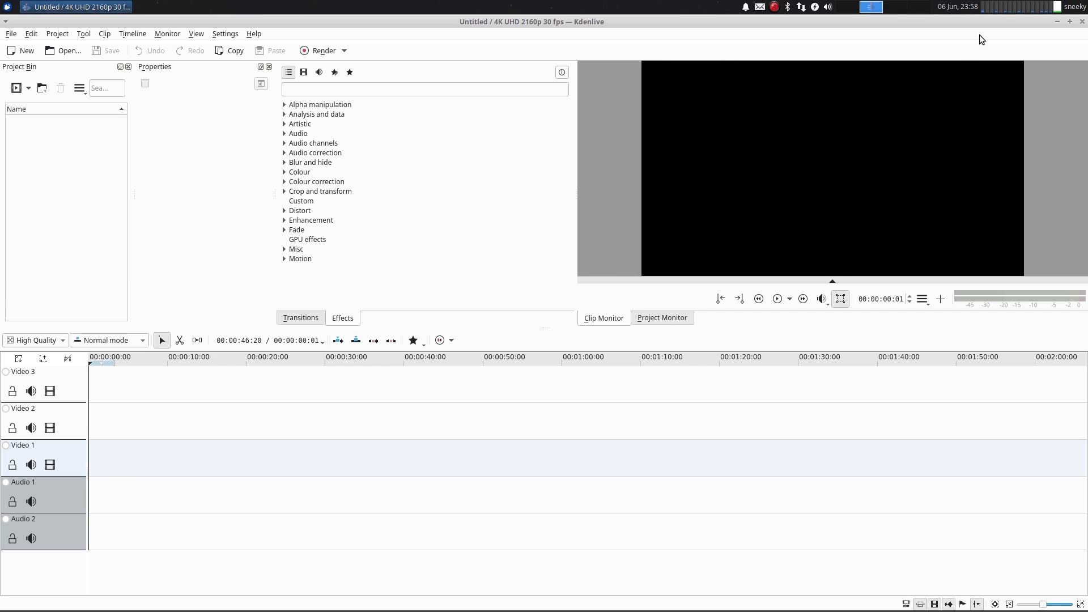
pyautogui.click(1082, 23)
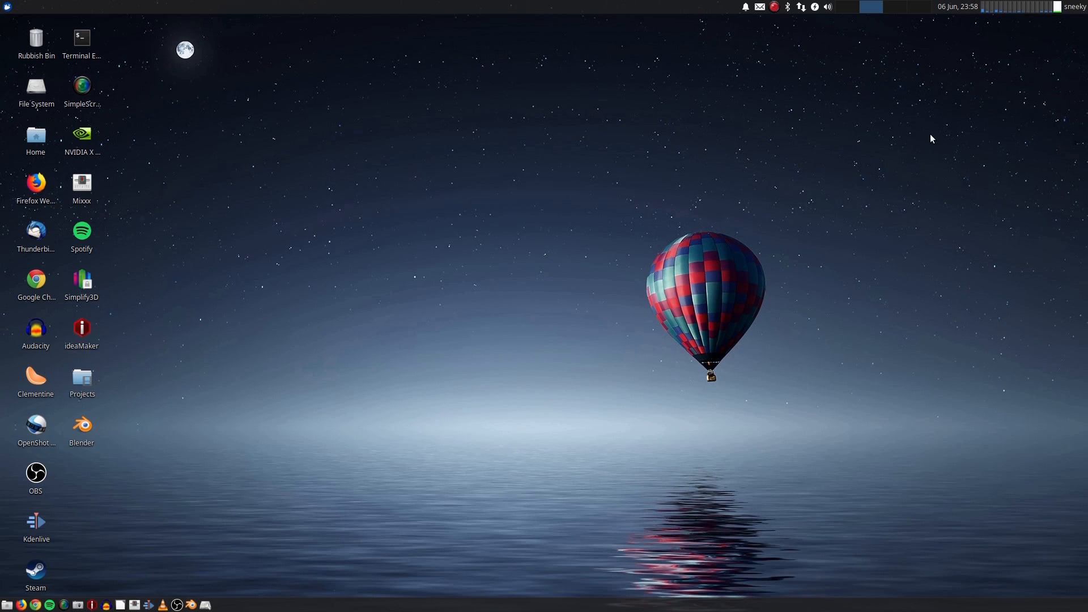